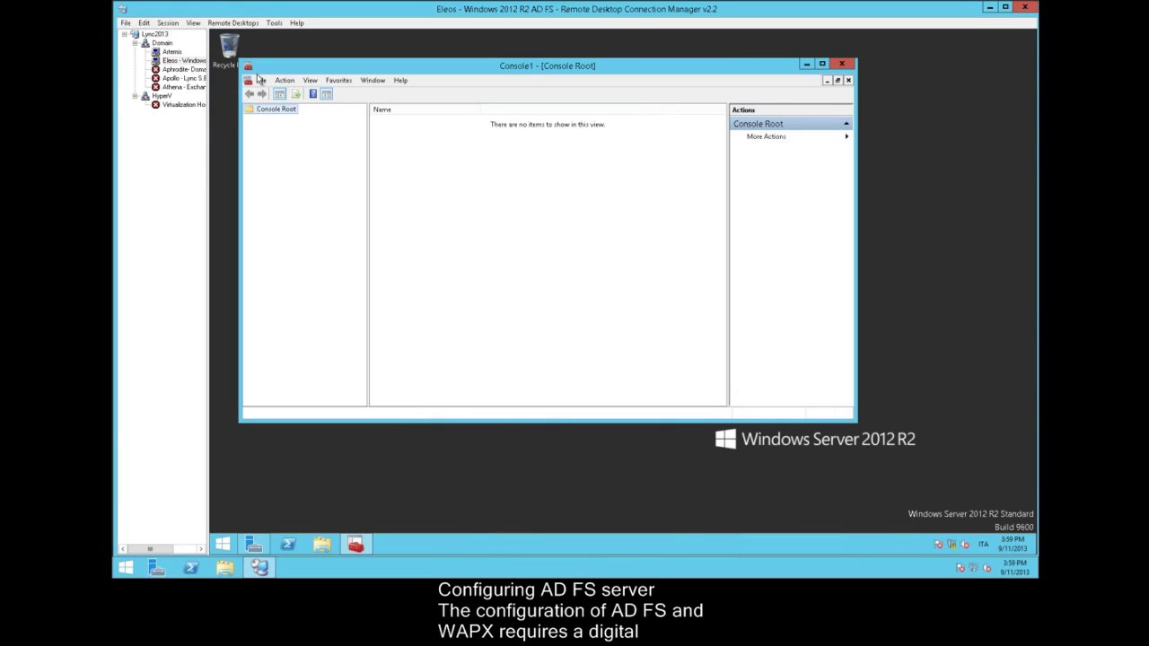
# Add the Certificates snap-in for the local computer account to the console
pyautogui.click(260, 80)
pyautogui.click(289, 148)
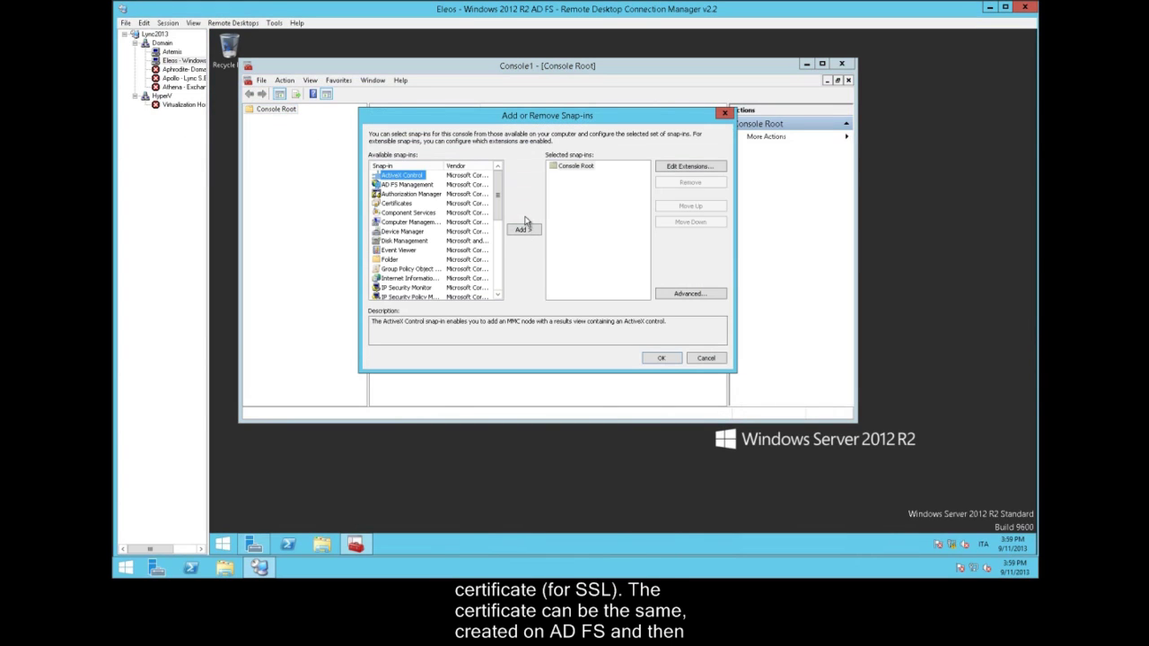
pyautogui.click(411, 204)
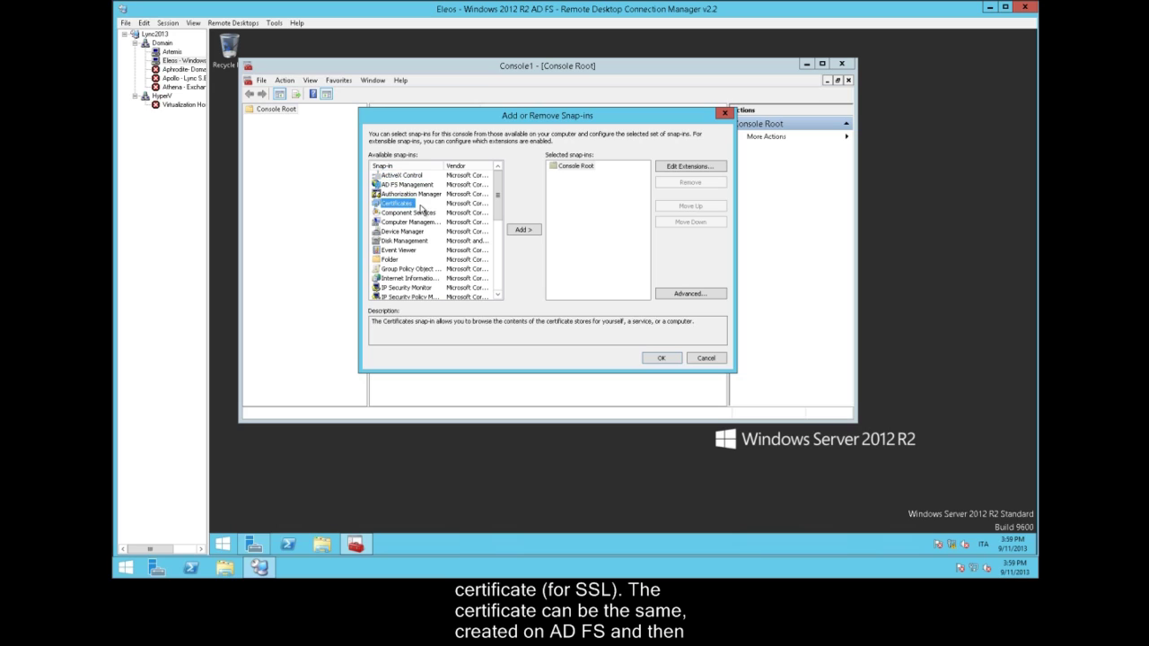
pyautogui.click(528, 232)
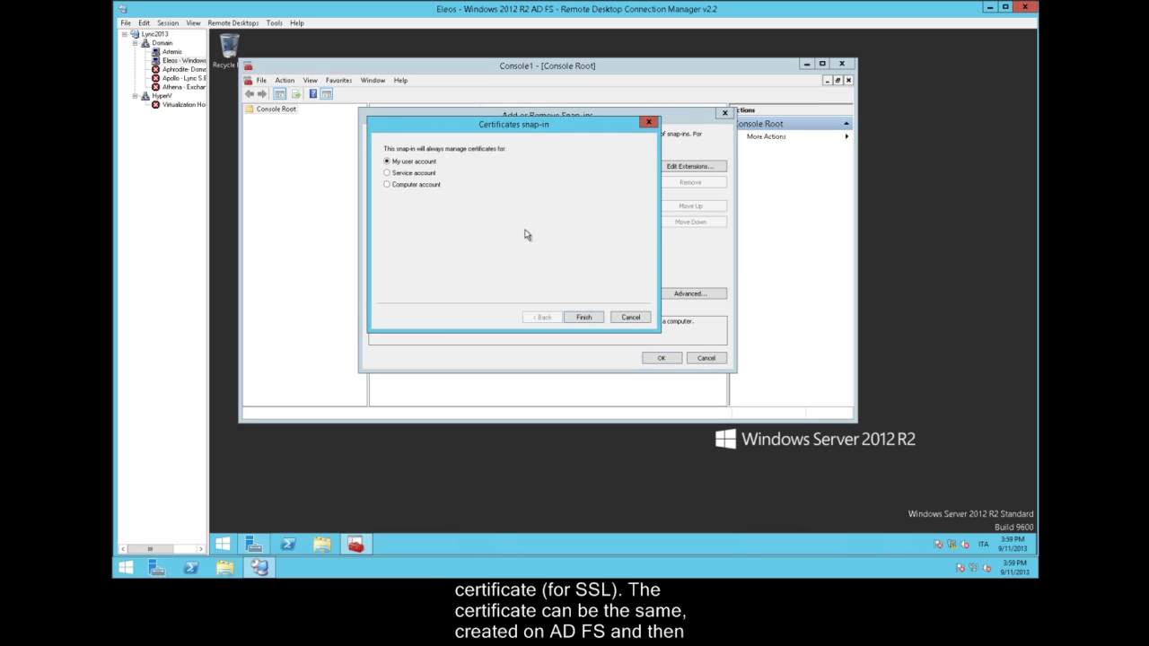
pyautogui.click(416, 185)
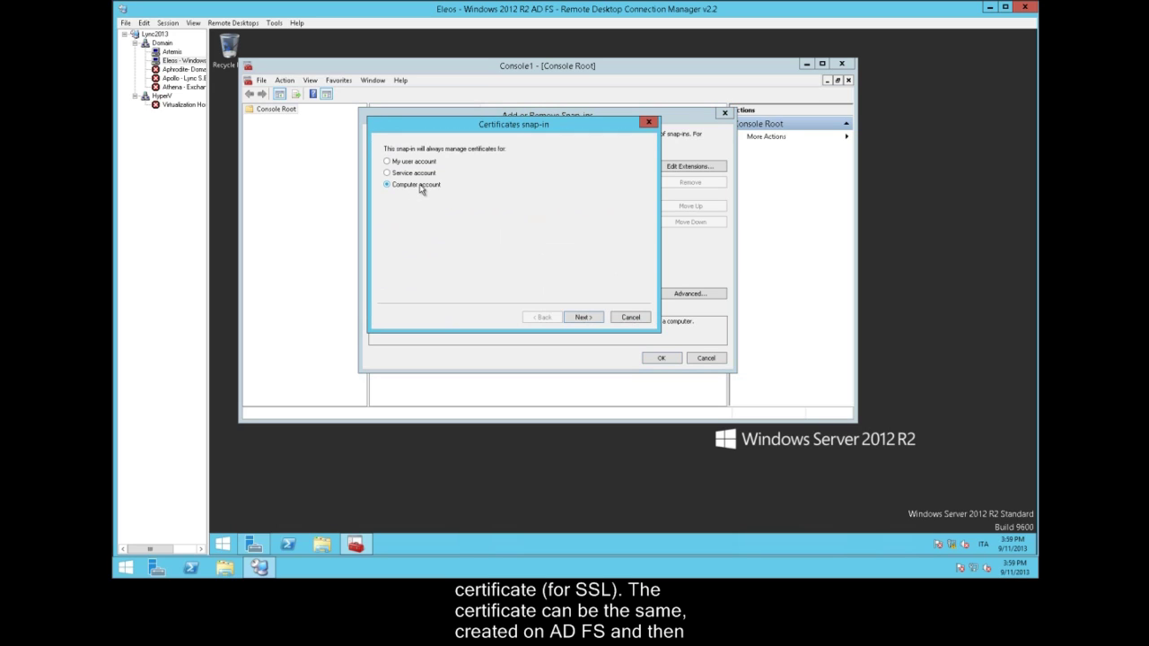
pyautogui.click(584, 318)
pyautogui.click(583, 317)
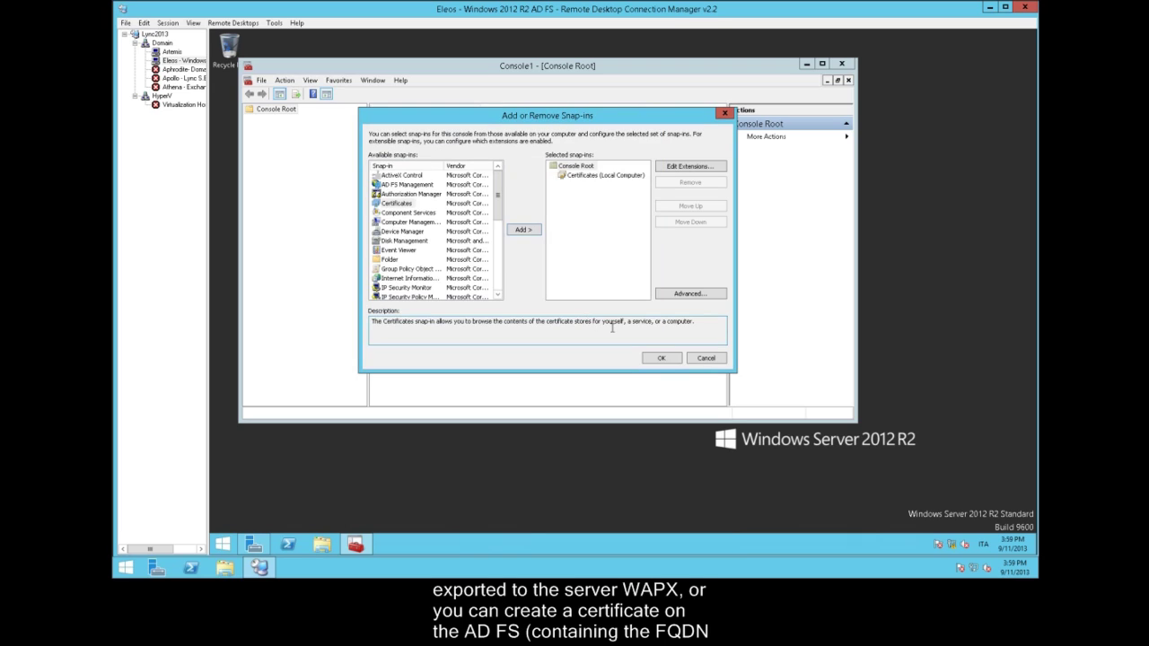
pyautogui.click(656, 360)
# Delete the eleos.lync2013.dom certificate from the Personal certificates store
pyautogui.doubleClick(318, 121)
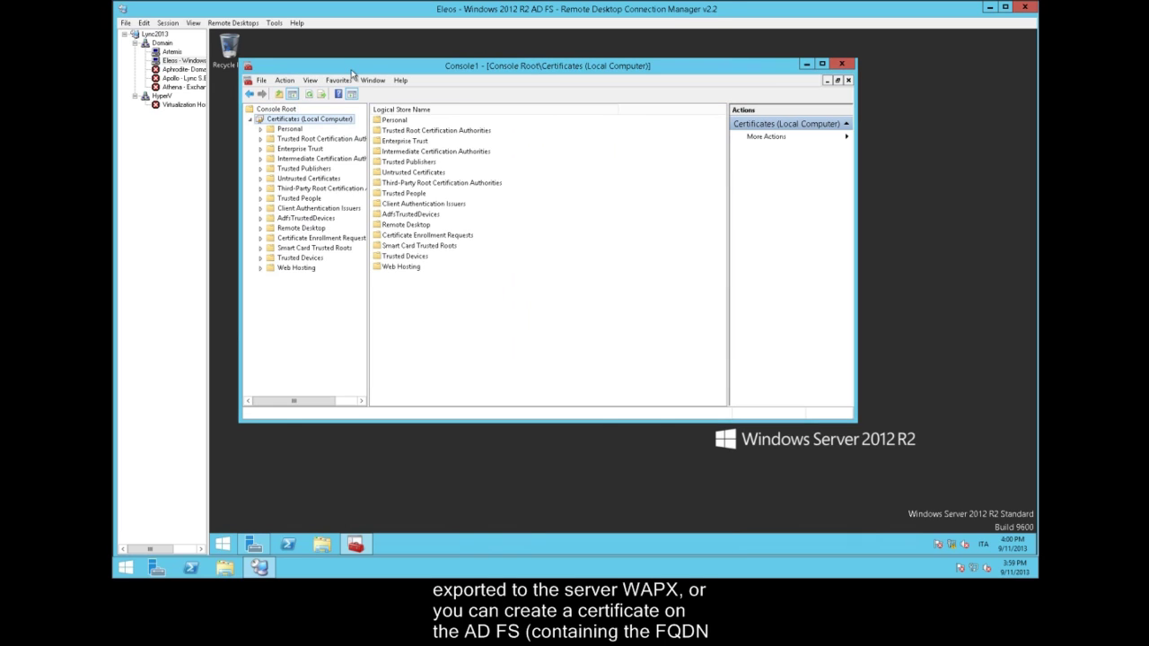
pyautogui.doubleClick(351, 62)
pyautogui.doubleClick(289, 100)
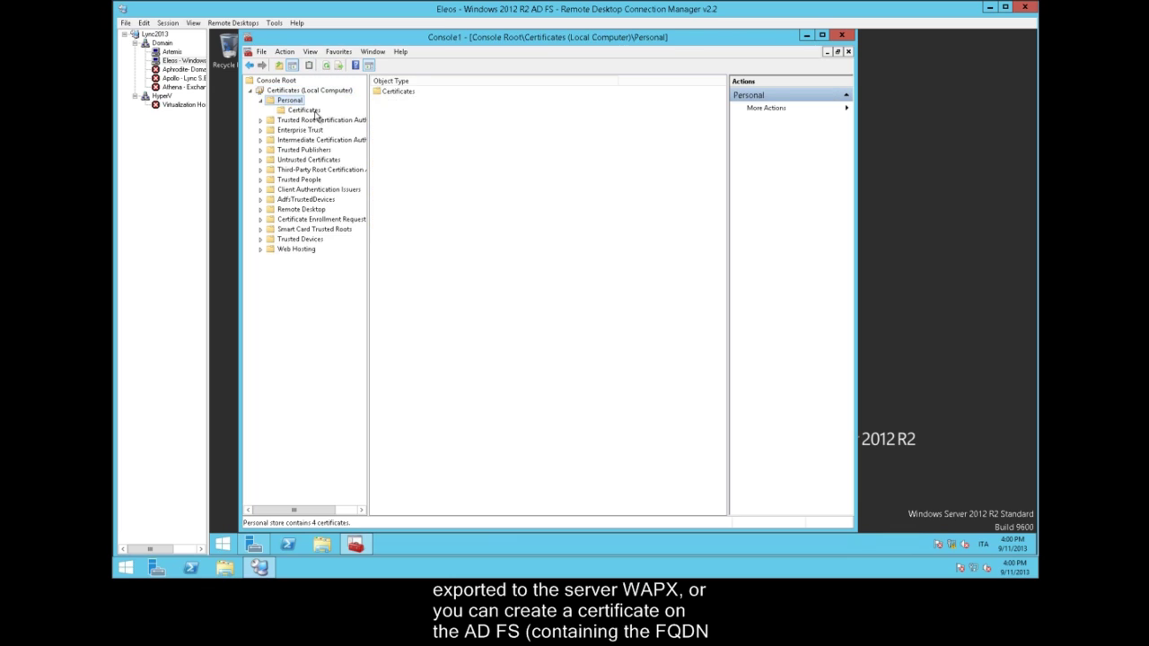
pyautogui.click(315, 114)
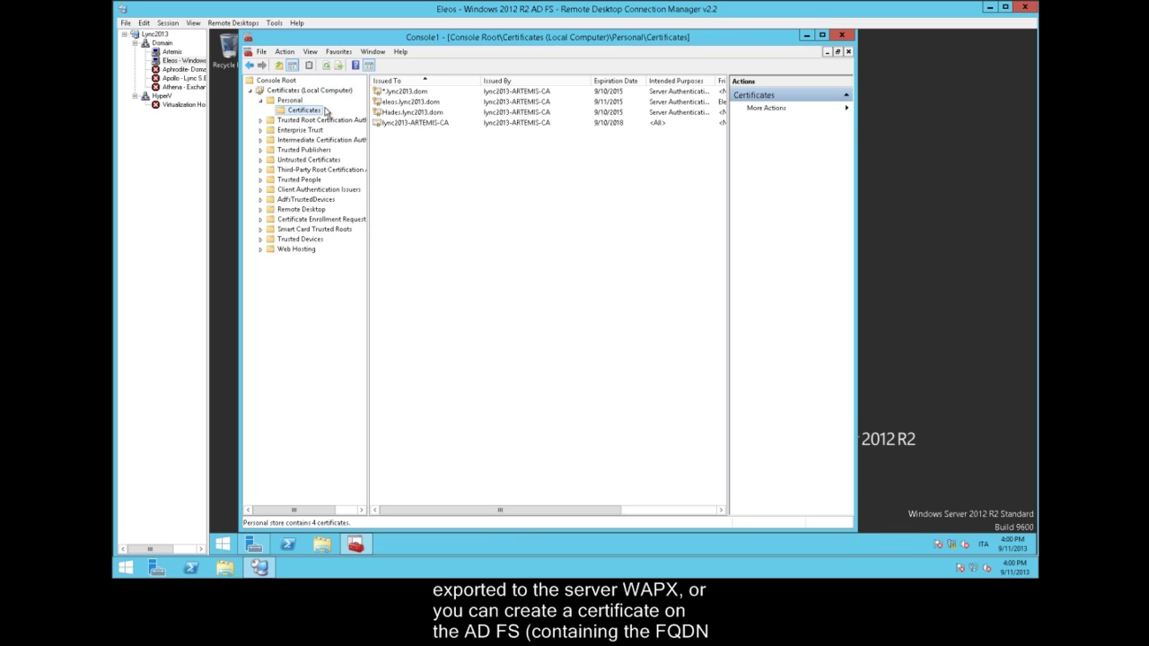
pyautogui.click(411, 102)
pyautogui.press('Delete')
pyautogui.click(665, 325)
# Request a new Computer template certificate through the Active Directory Enrollment Policy and enroll it
pyautogui.rightClick(305, 110)
pyautogui.moveTo(404, 123)
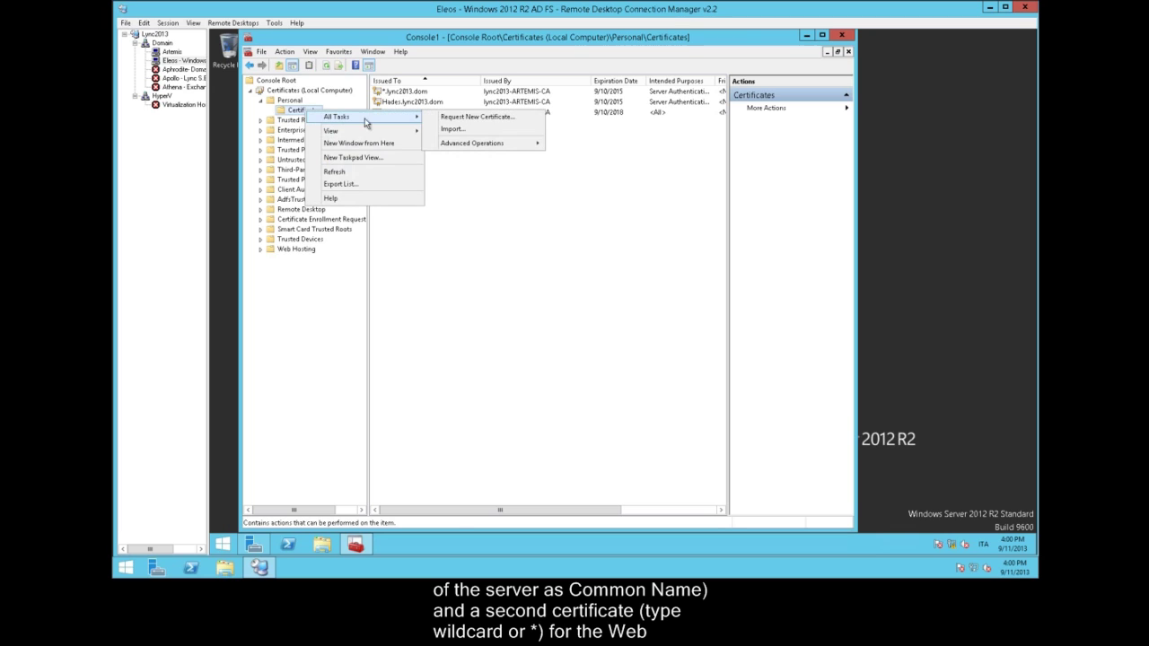
pyautogui.click(474, 116)
pyautogui.click(654, 393)
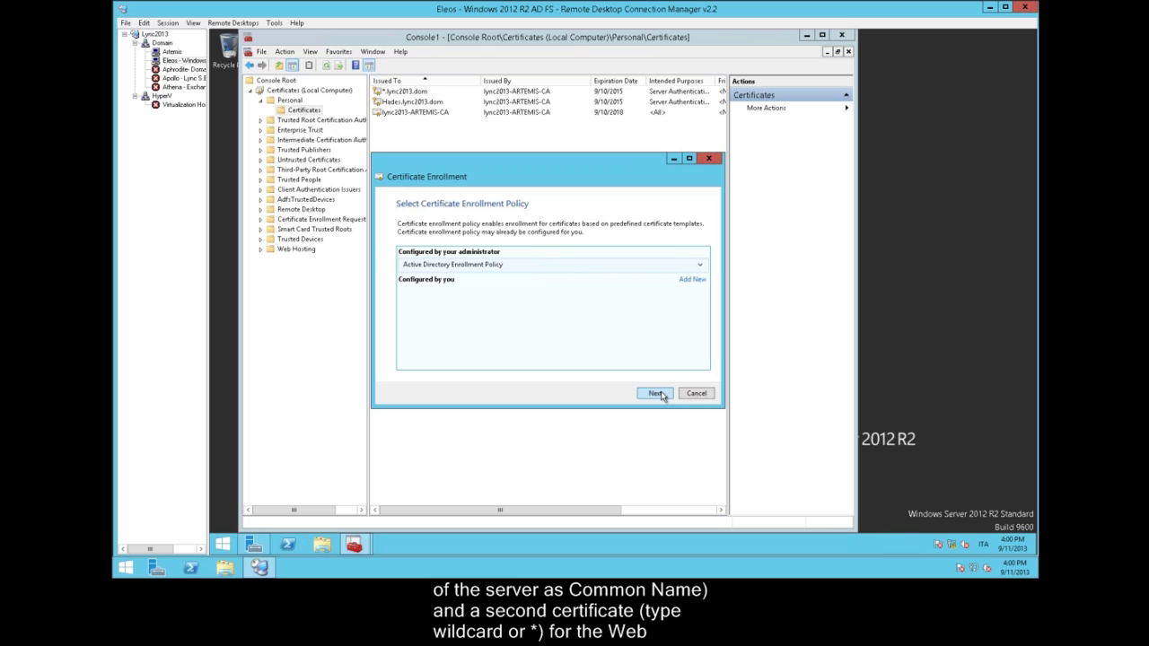
pyautogui.click(661, 396)
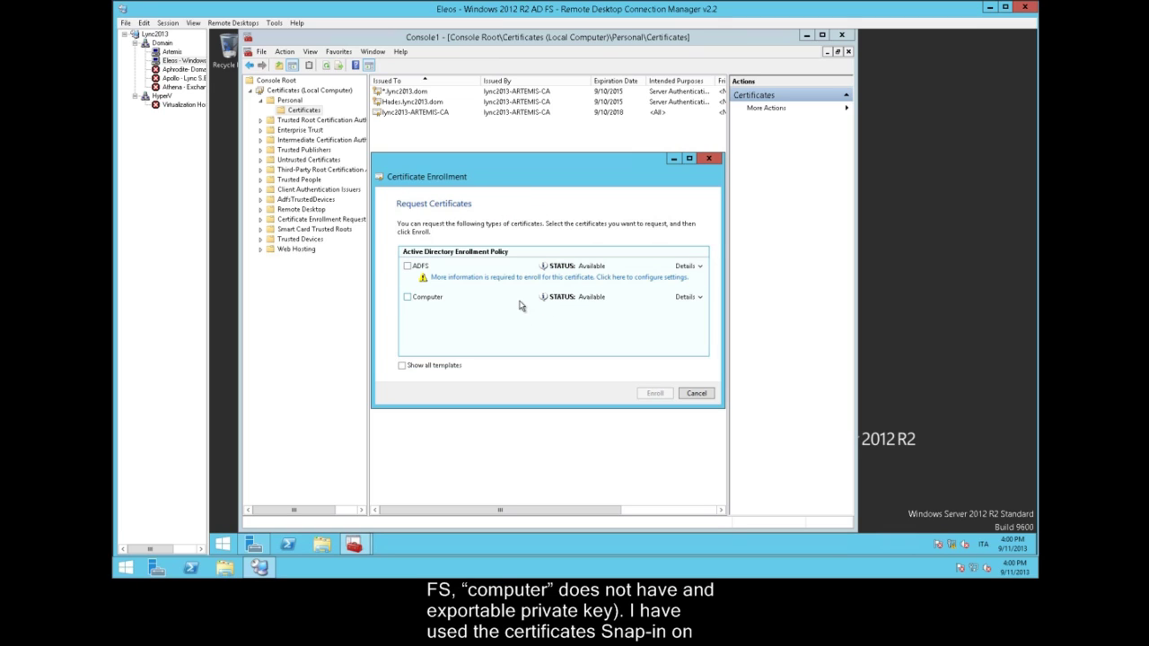
pyautogui.click(704, 303)
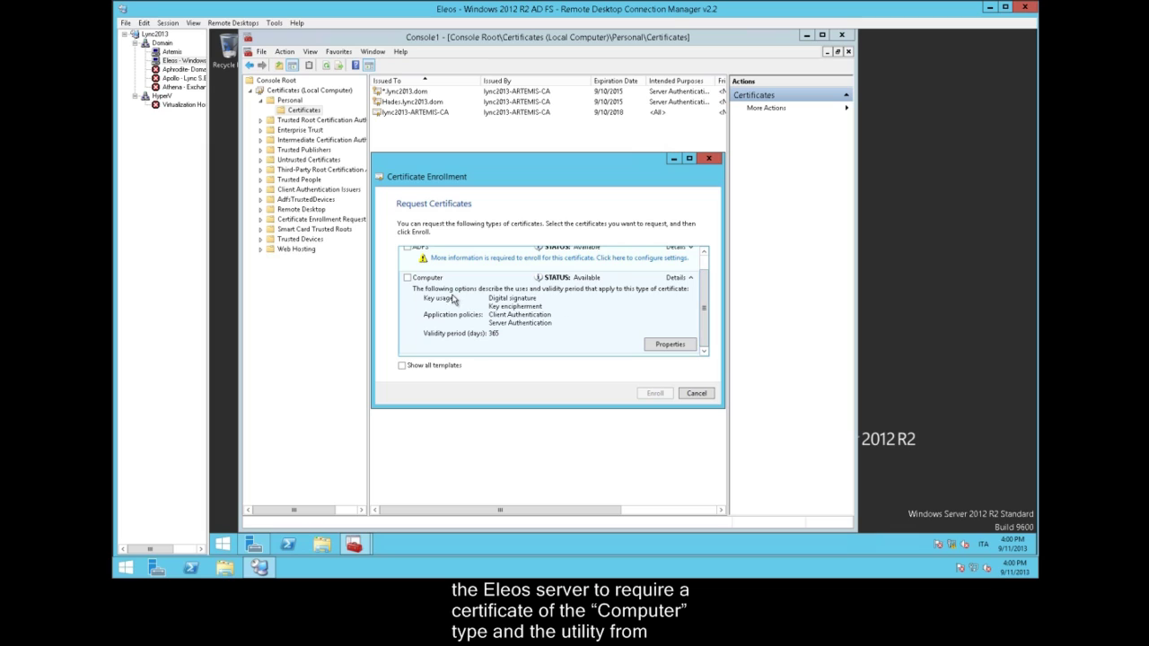
pyautogui.click(407, 278)
pyautogui.click(655, 395)
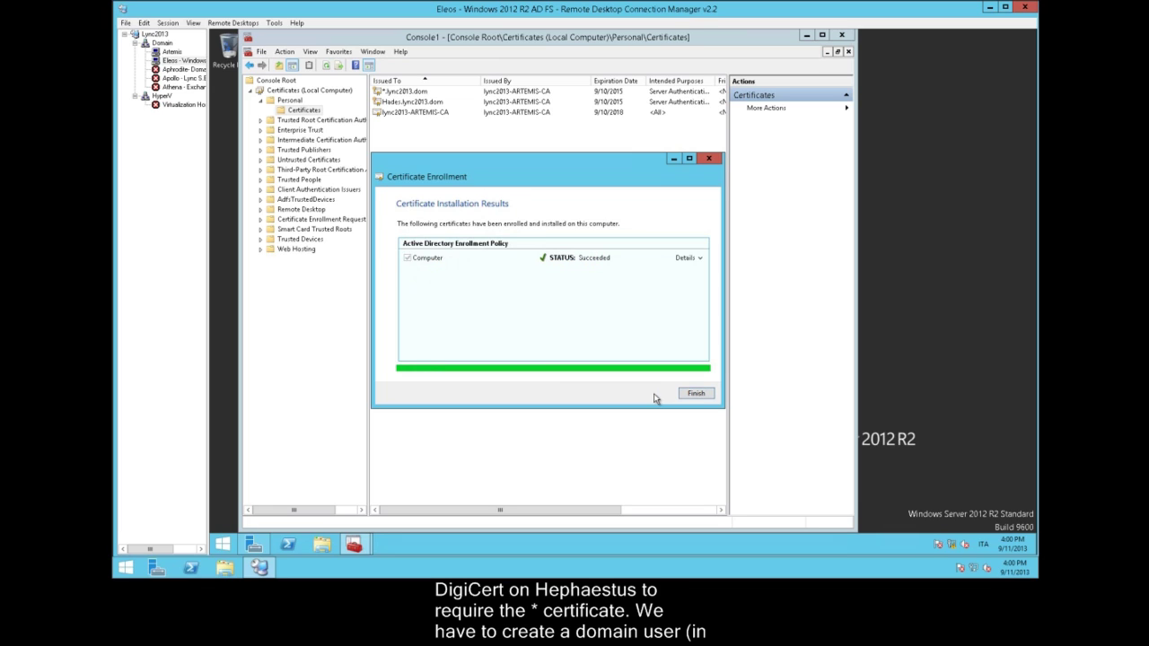
# Finish the certificate enrollment, then select the Web Server (IIS) role with its required features
pyautogui.click(696, 394)
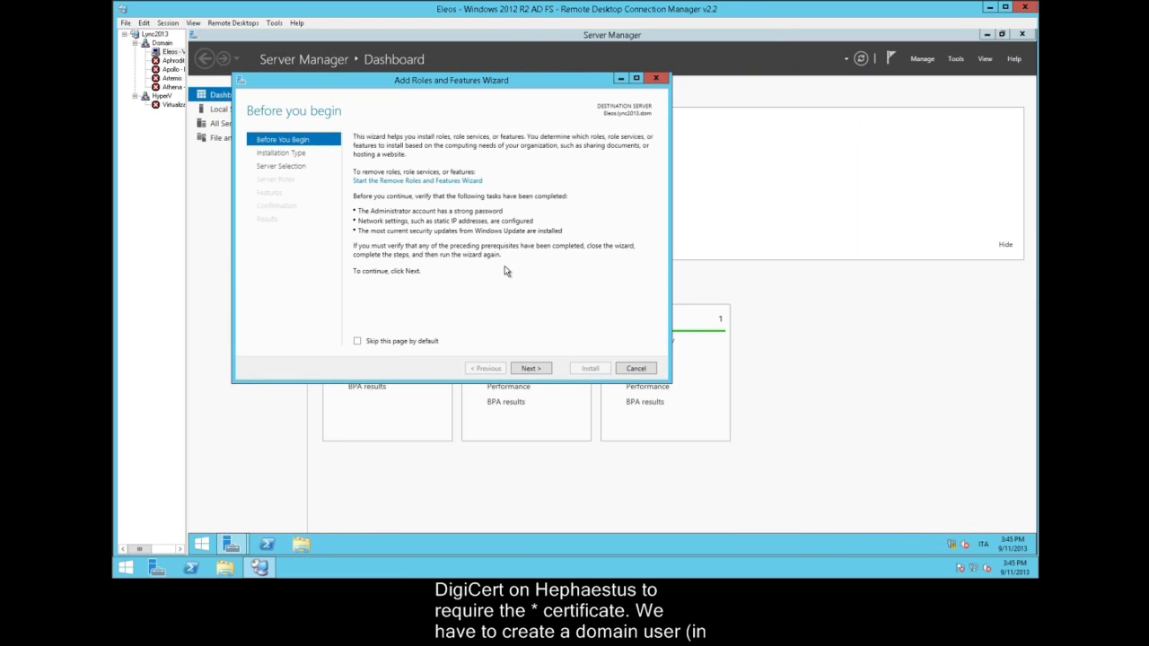
pyautogui.click(530, 368)
pyautogui.click(529, 368)
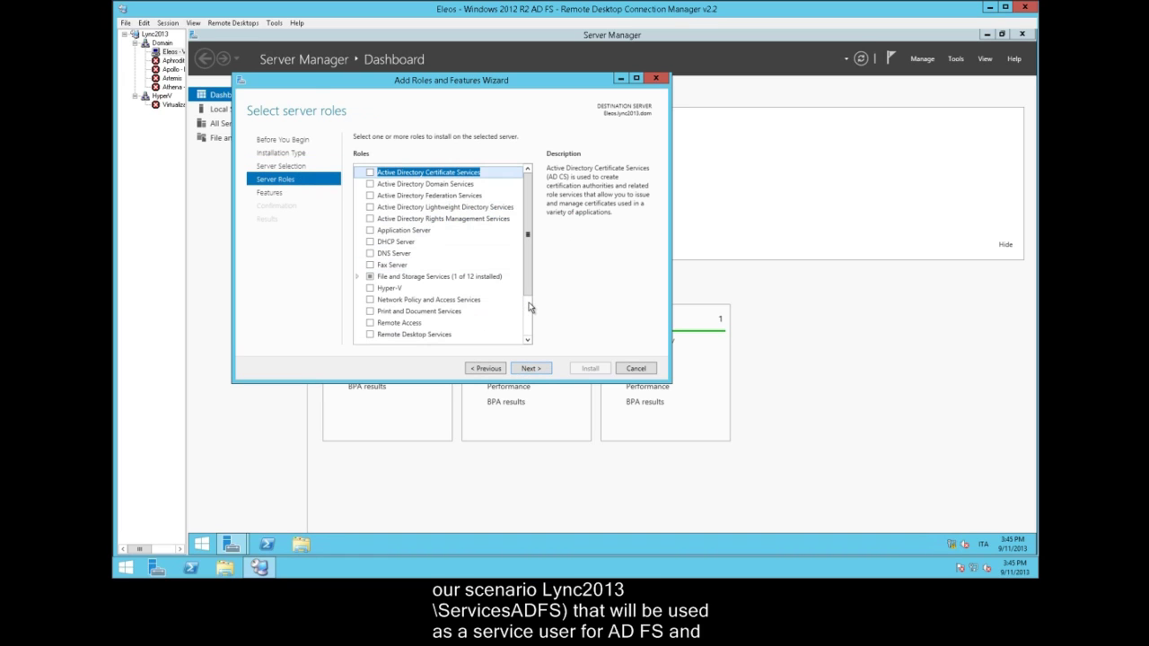
pyautogui.scroll(-2, 530, 308)
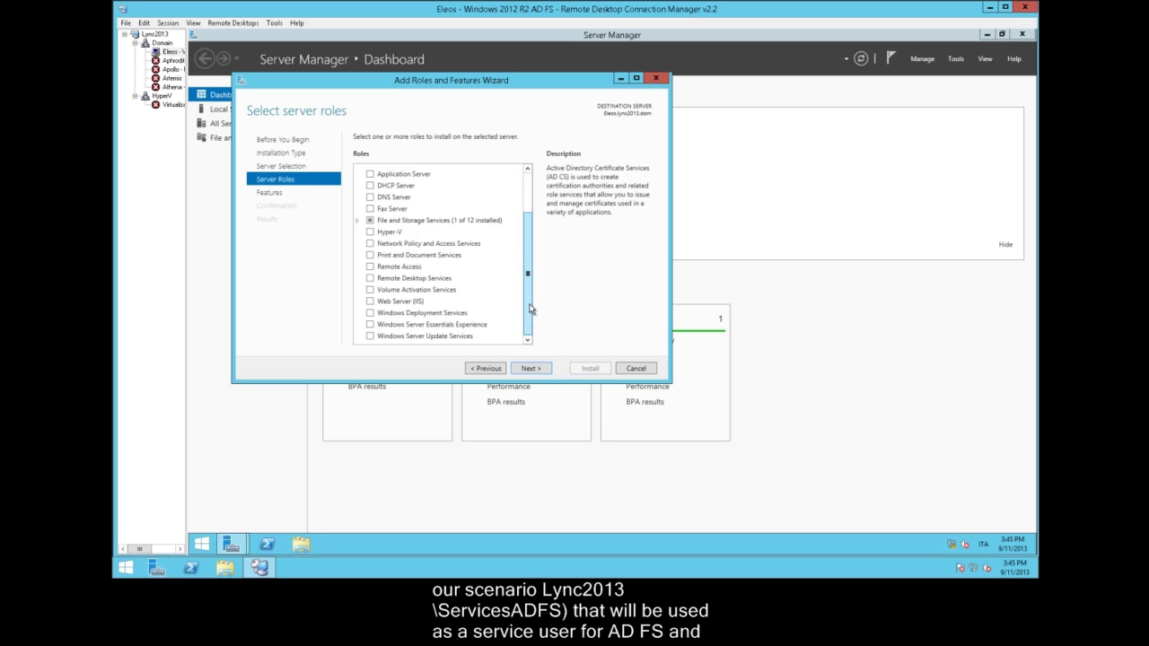
pyautogui.click(367, 303)
pyautogui.click(485, 321)
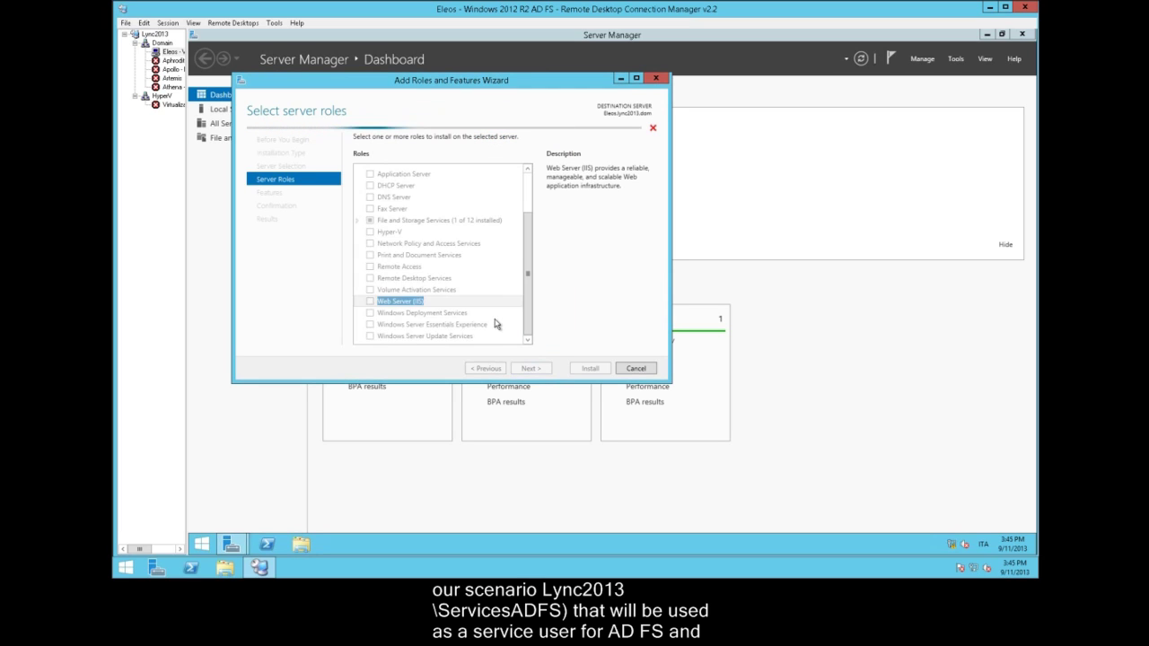
# Accept the default features and IIS role services and install the role
pyautogui.click(531, 369)
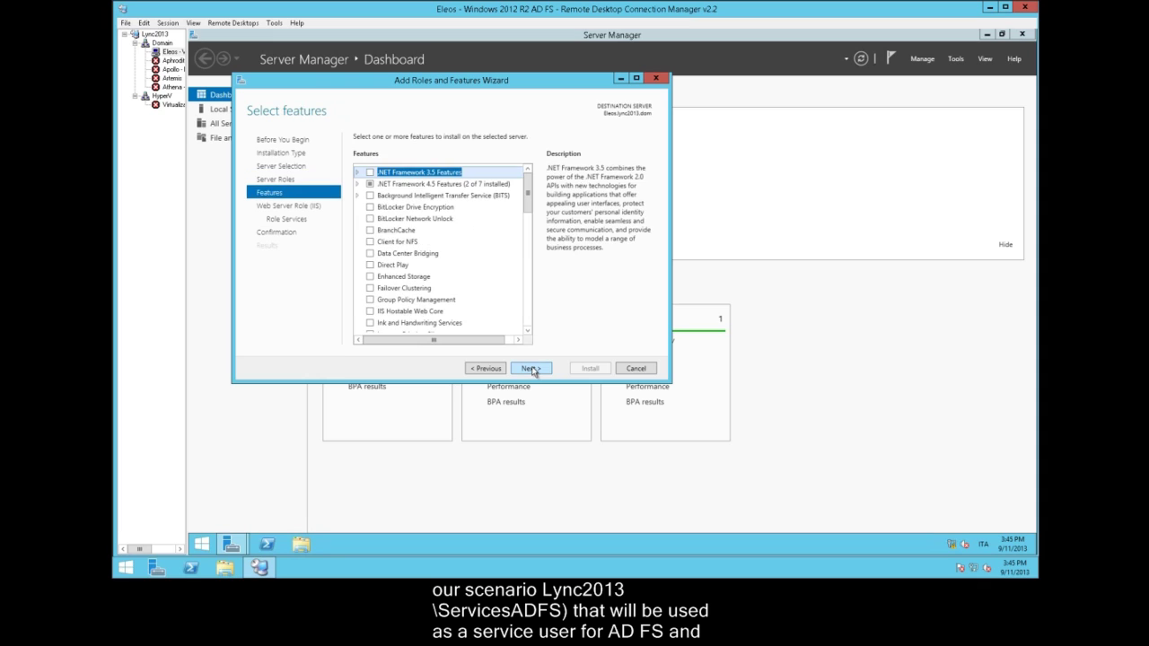
pyautogui.click(532, 369)
pyautogui.click(531, 369)
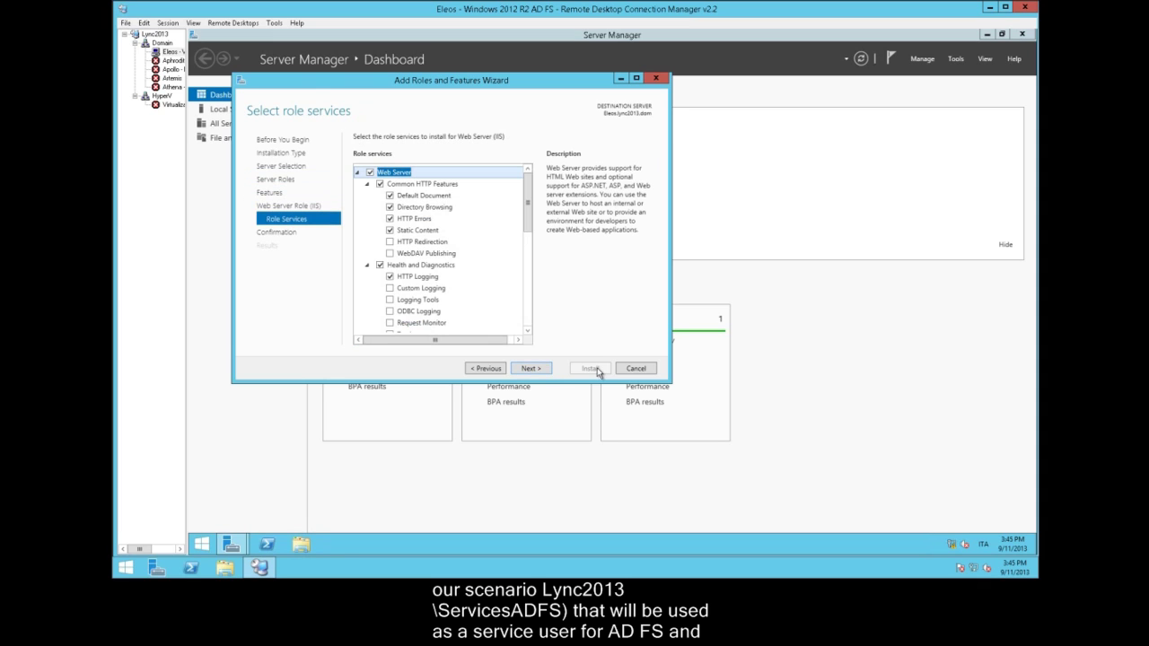
pyautogui.click(544, 369)
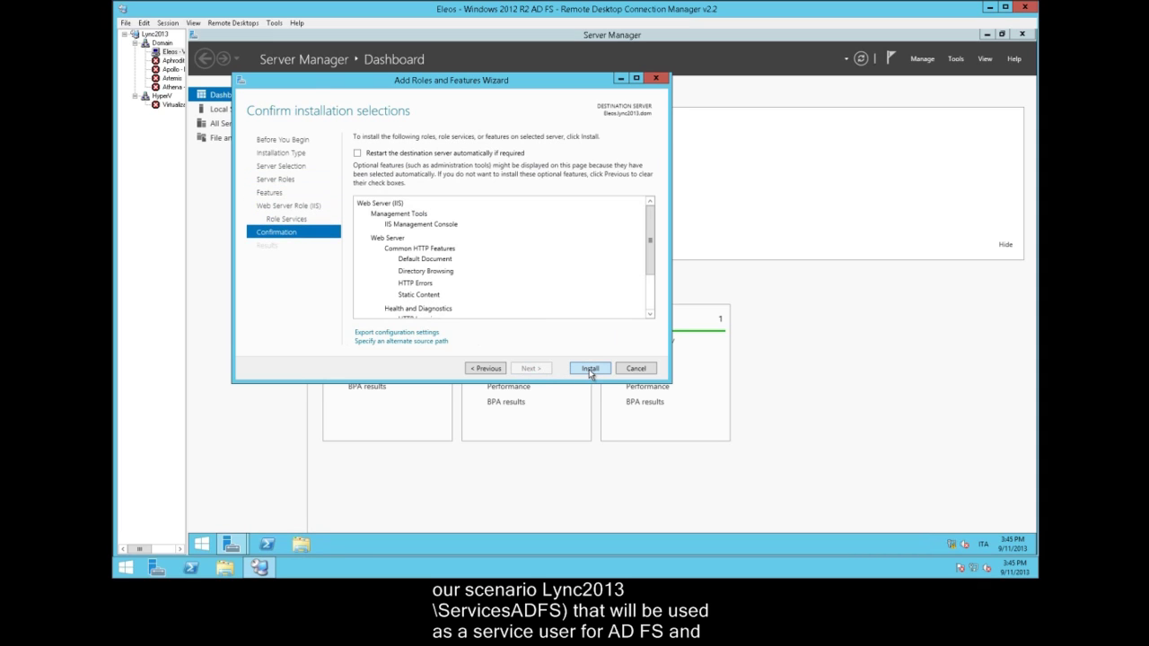
pyautogui.click(589, 369)
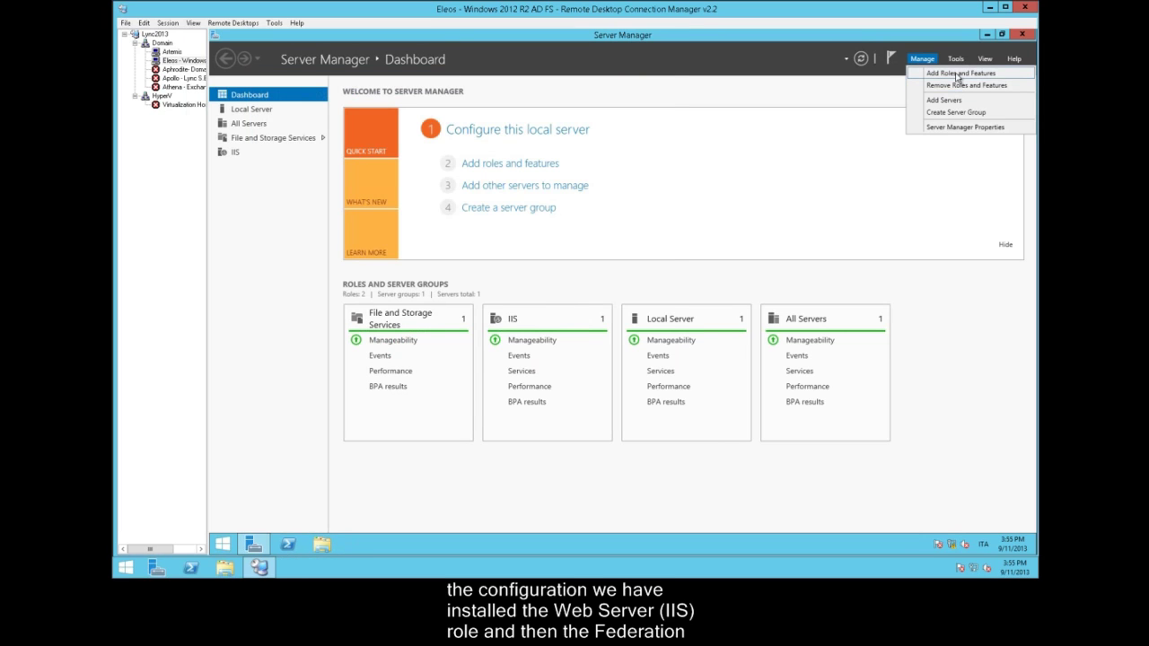
# Select the Active Directory Federation Services role, keep the default features, and install it
pyautogui.click(925, 78)
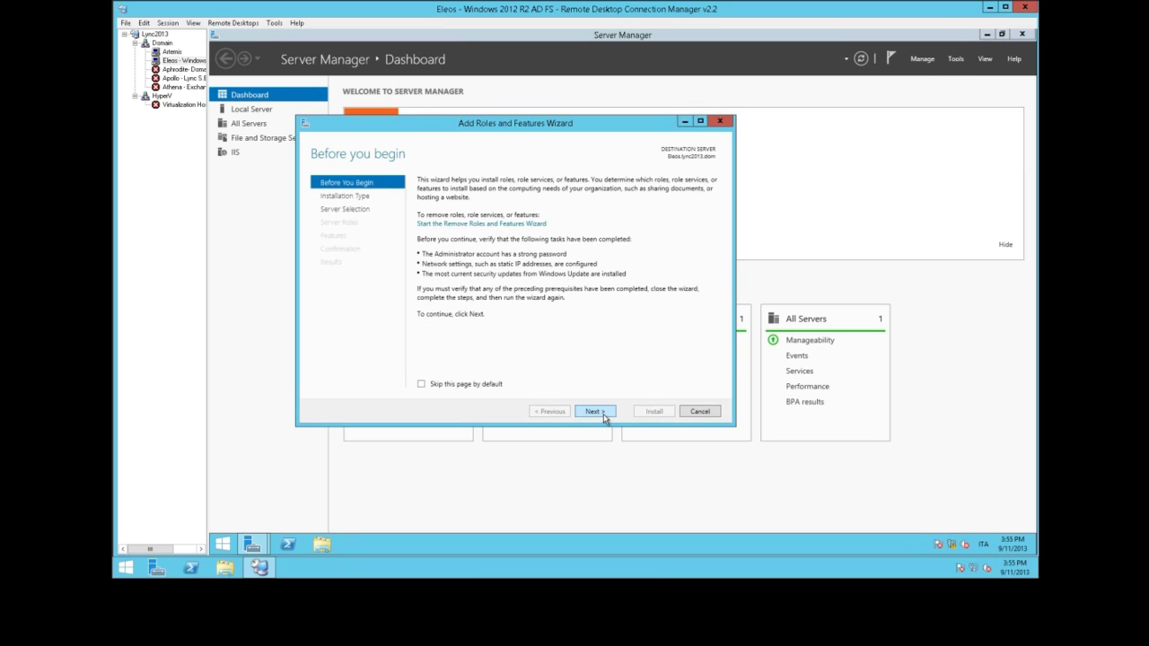
pyautogui.click(598, 412)
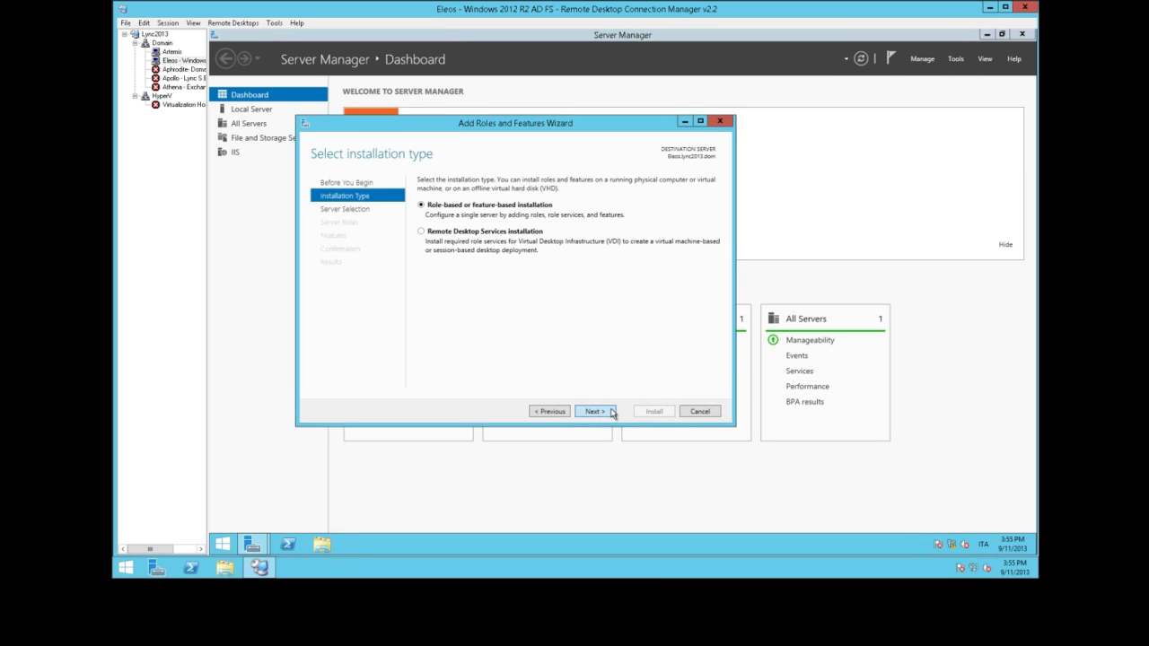
pyautogui.click(607, 413)
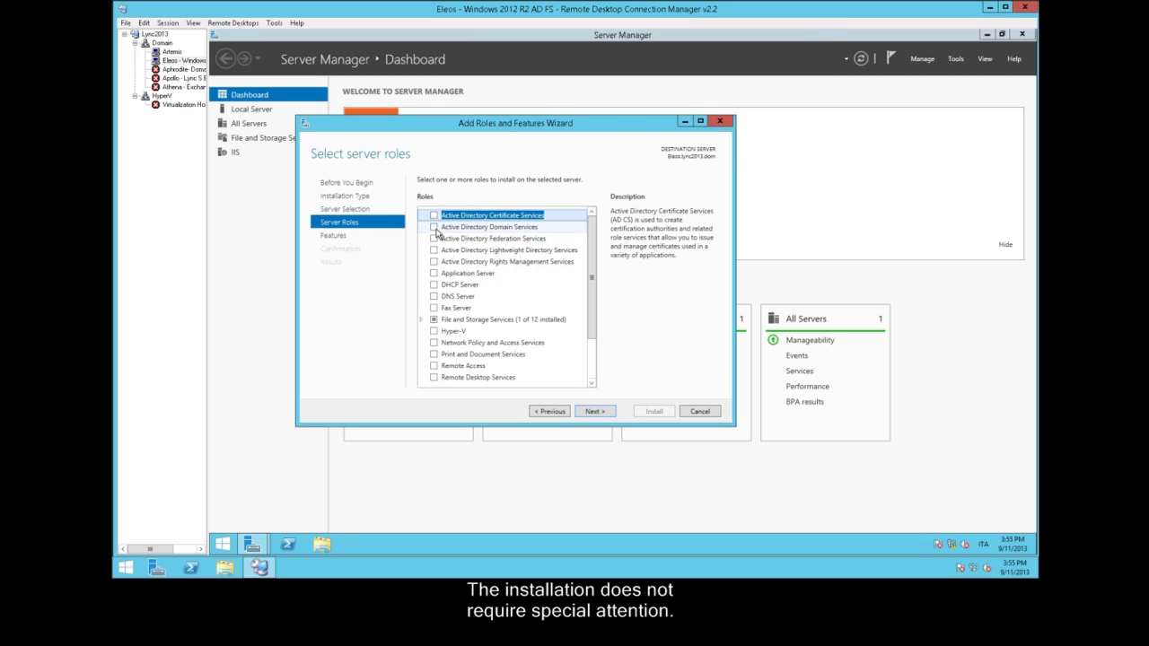
pyautogui.click(434, 238)
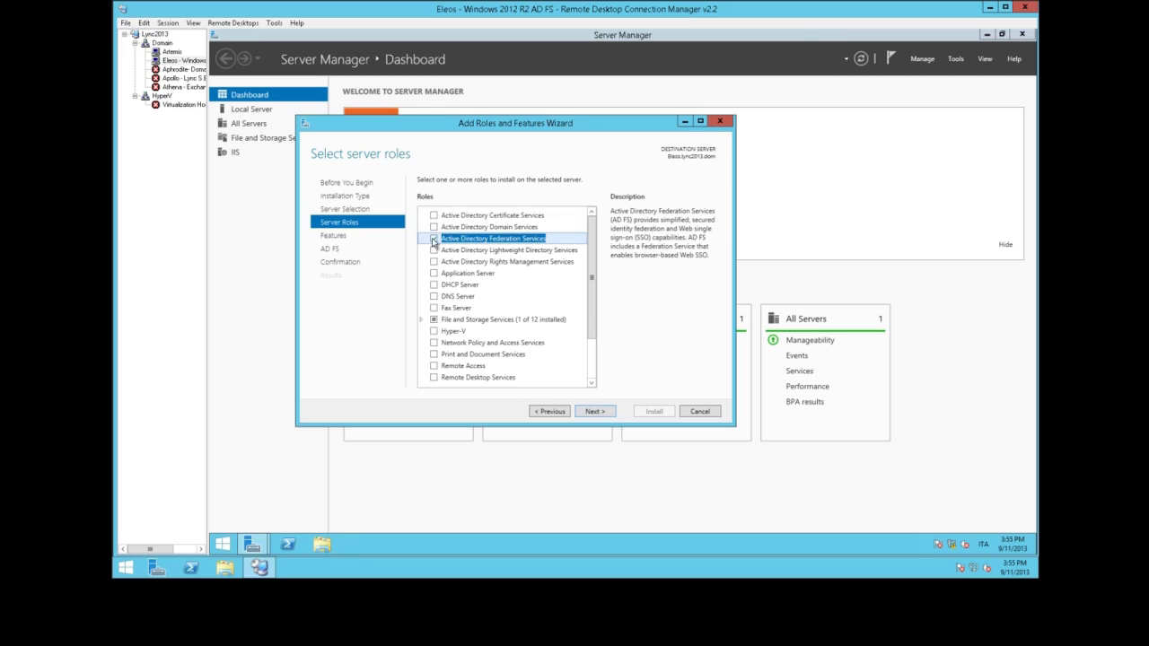
pyautogui.click(593, 412)
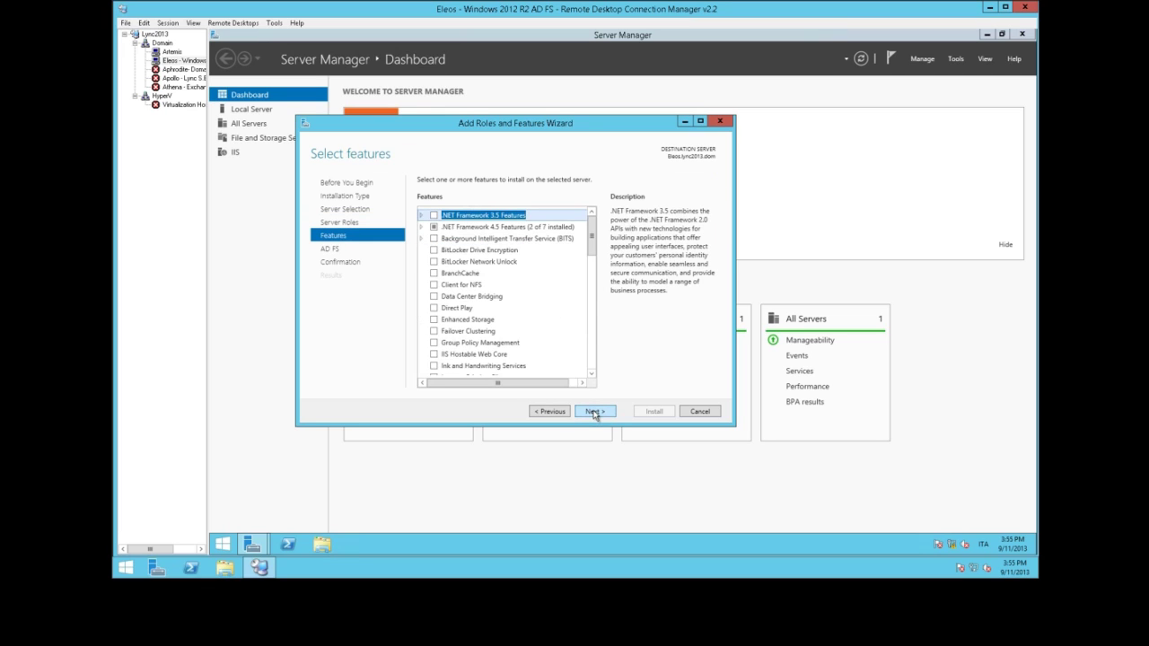
pyautogui.click(594, 412)
pyautogui.click(595, 410)
pyautogui.click(654, 411)
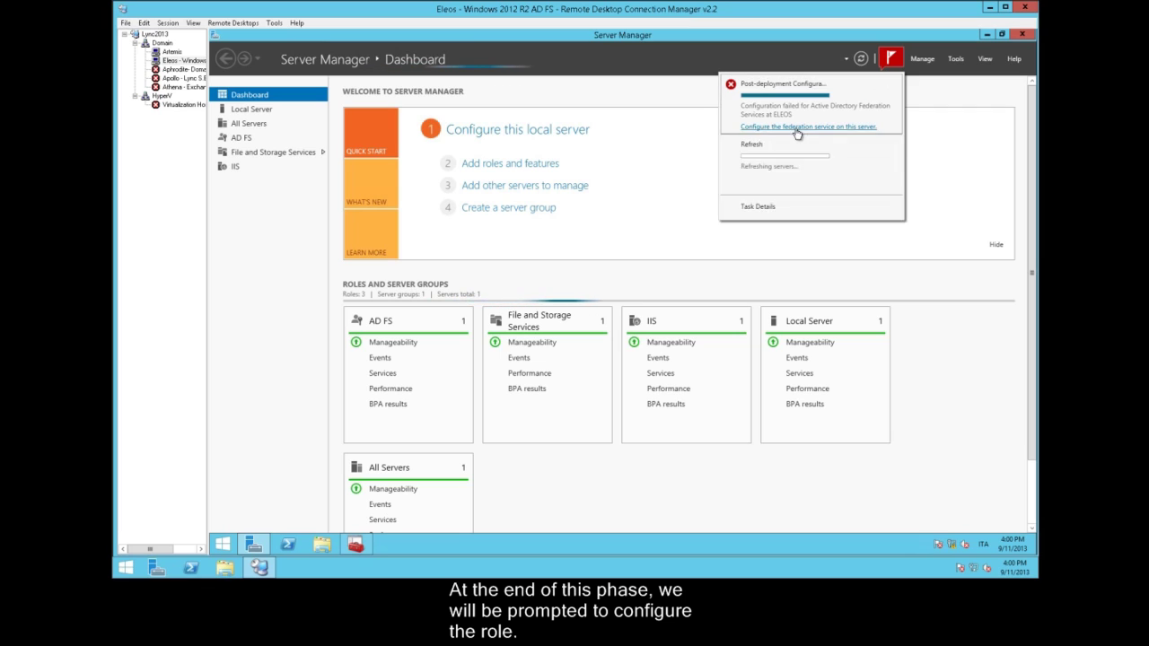
# Use the Eleos.lync2013.dom SSL certificate and display name EleosADFS for the new federation service
pyautogui.click(795, 127)
pyautogui.click(550, 383)
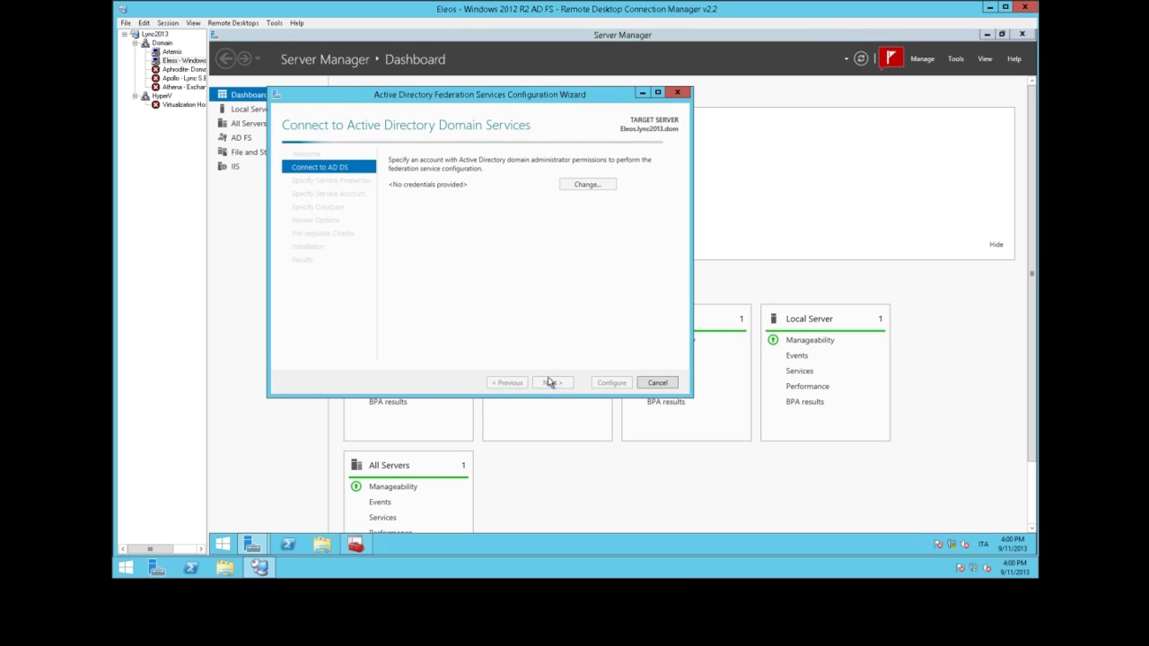
pyautogui.click(550, 382)
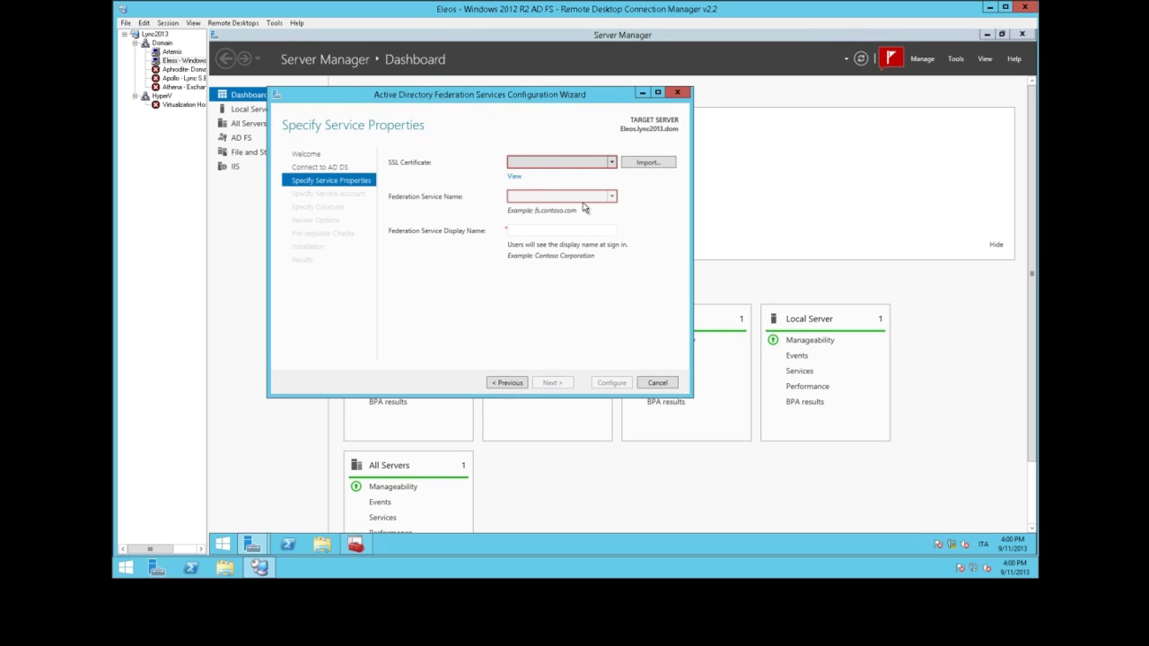
pyautogui.click(613, 162)
pyautogui.click(560, 185)
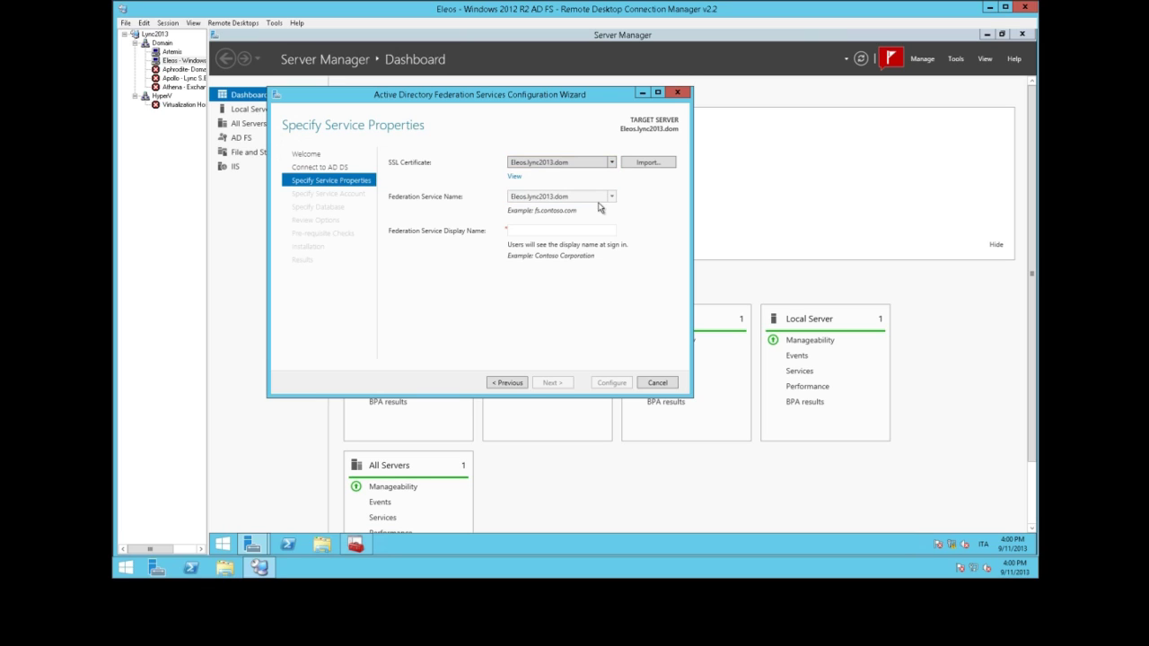
pyautogui.click(542, 233)
pyautogui.write('EleosADFS')
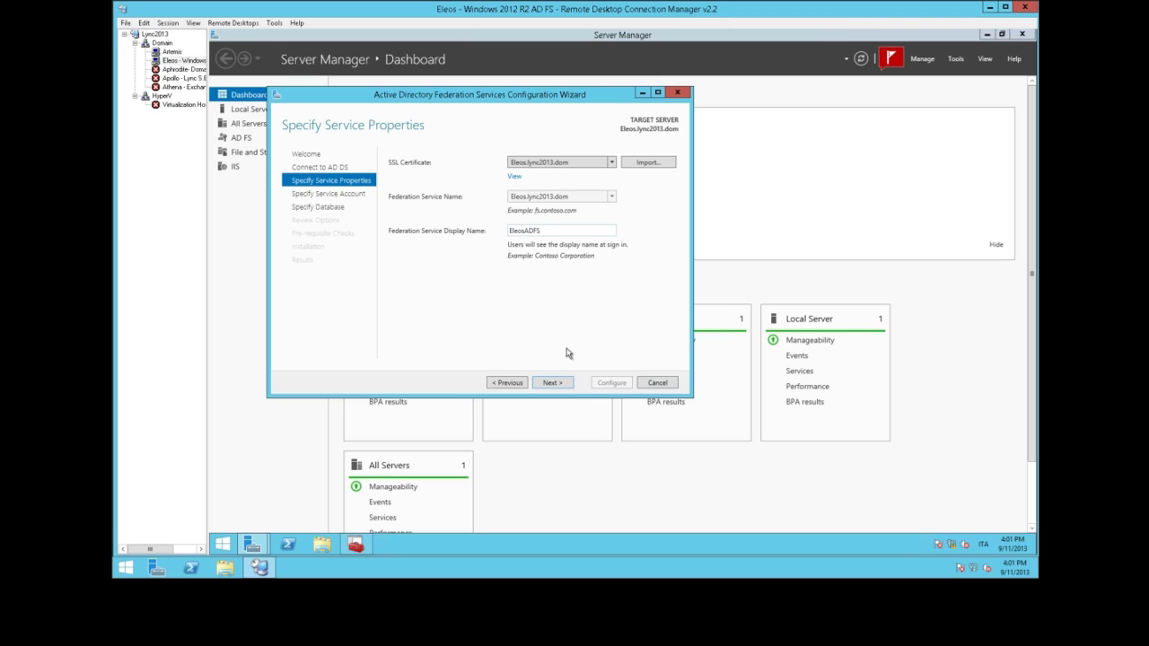
# Set the serviceadfs domain account and its password as the federation service account
pyautogui.click(547, 383)
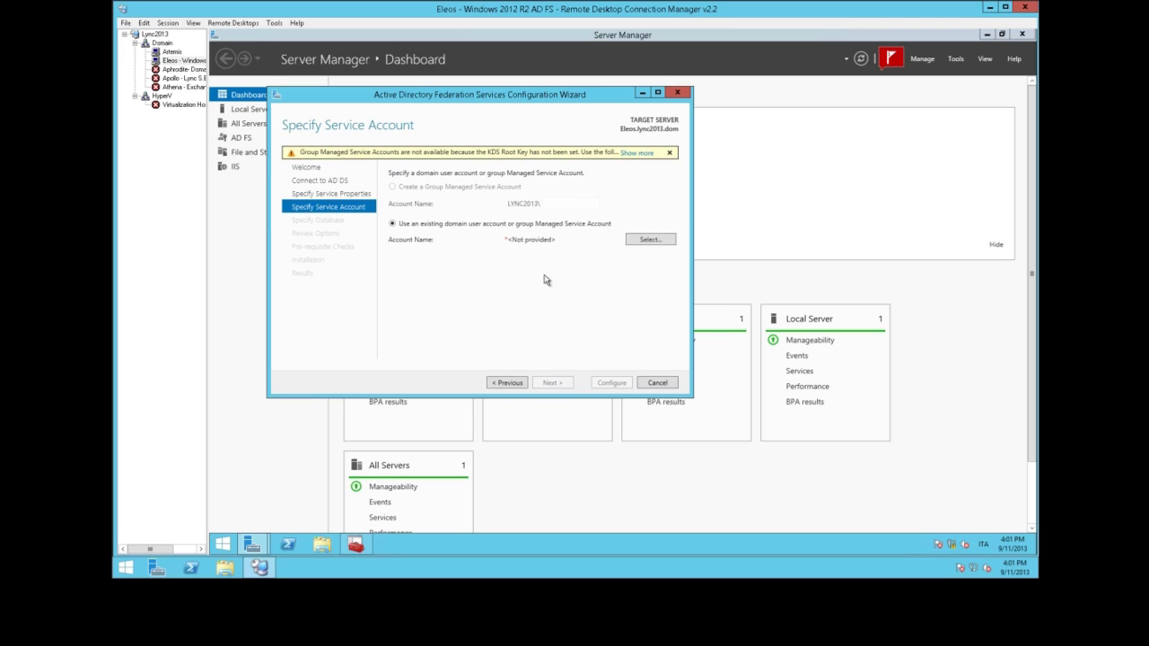
pyautogui.click(637, 239)
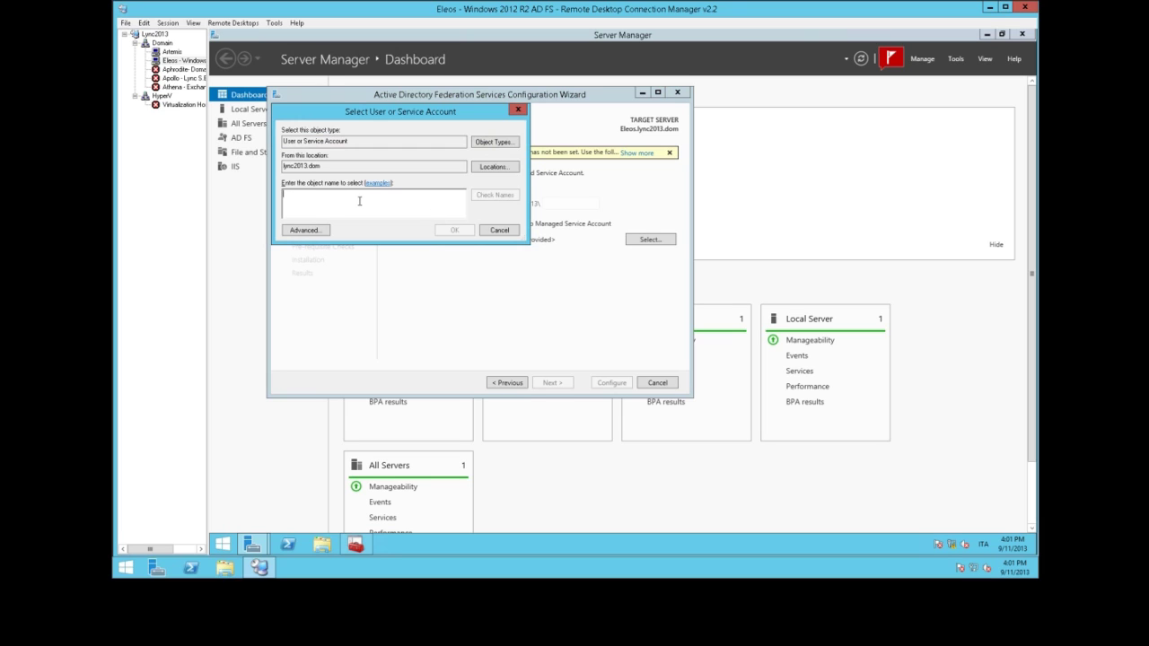
pyautogui.write('serviceadfs')
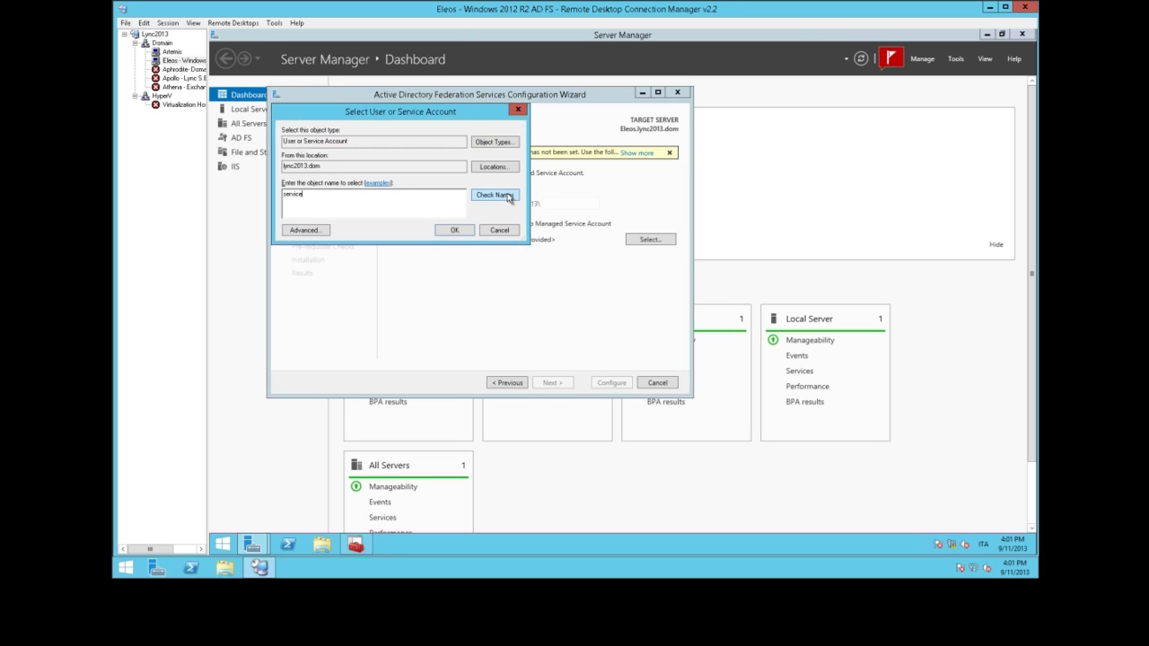
pyautogui.click(507, 195)
pyautogui.click(455, 229)
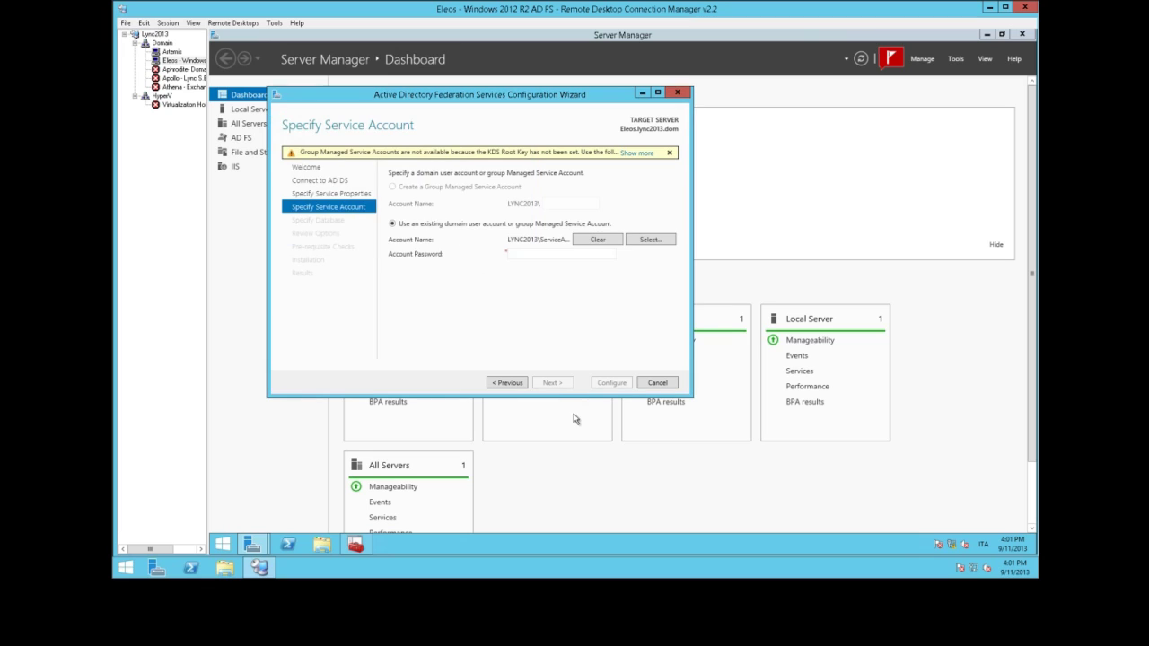
pyautogui.click(536, 252)
pyautogui.write('p•••')
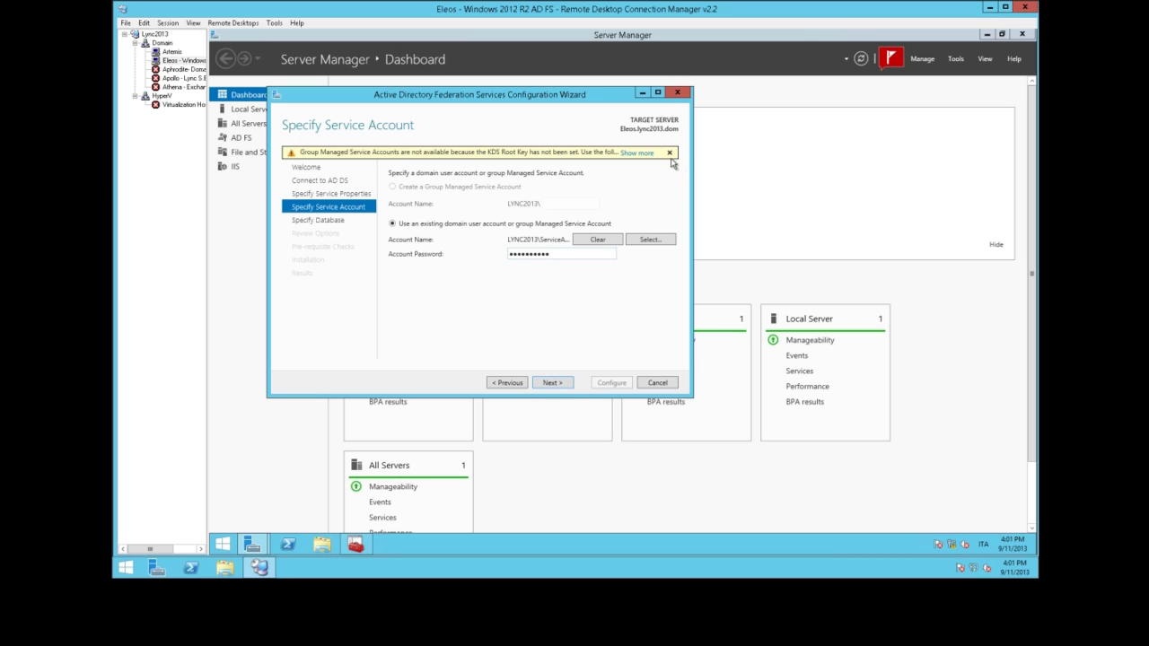
pyautogui.click(669, 152)
# Keep the Windows Internal Database, allow overwriting the existing database, and run the configuration
pyautogui.click(562, 385)
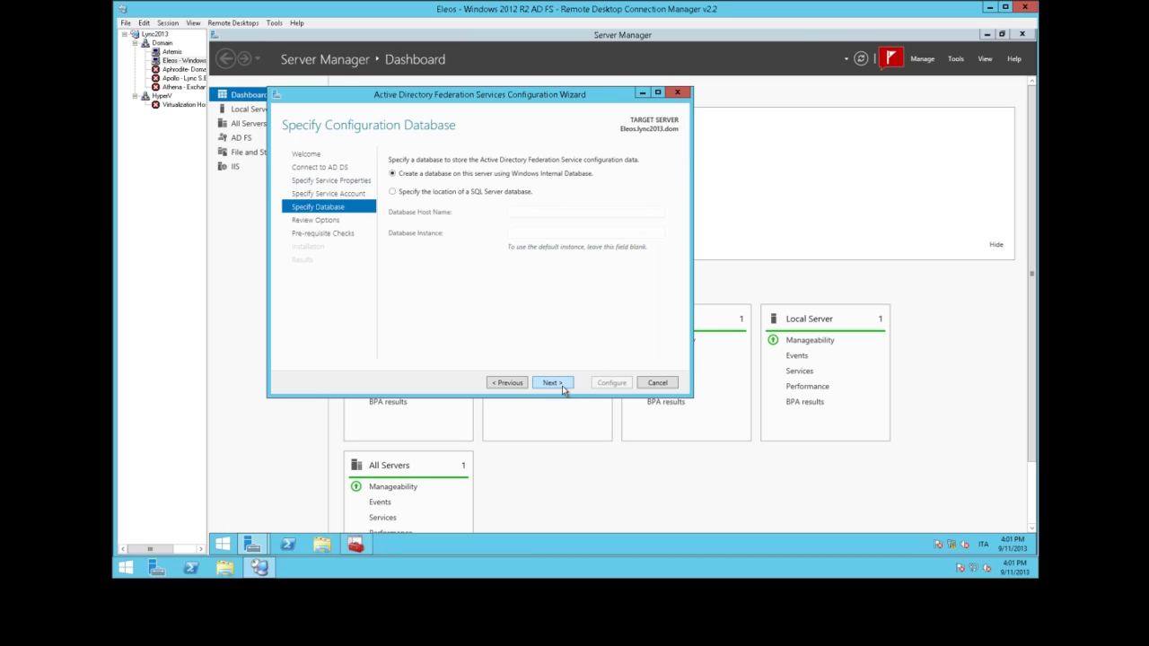
pyautogui.click(561, 390)
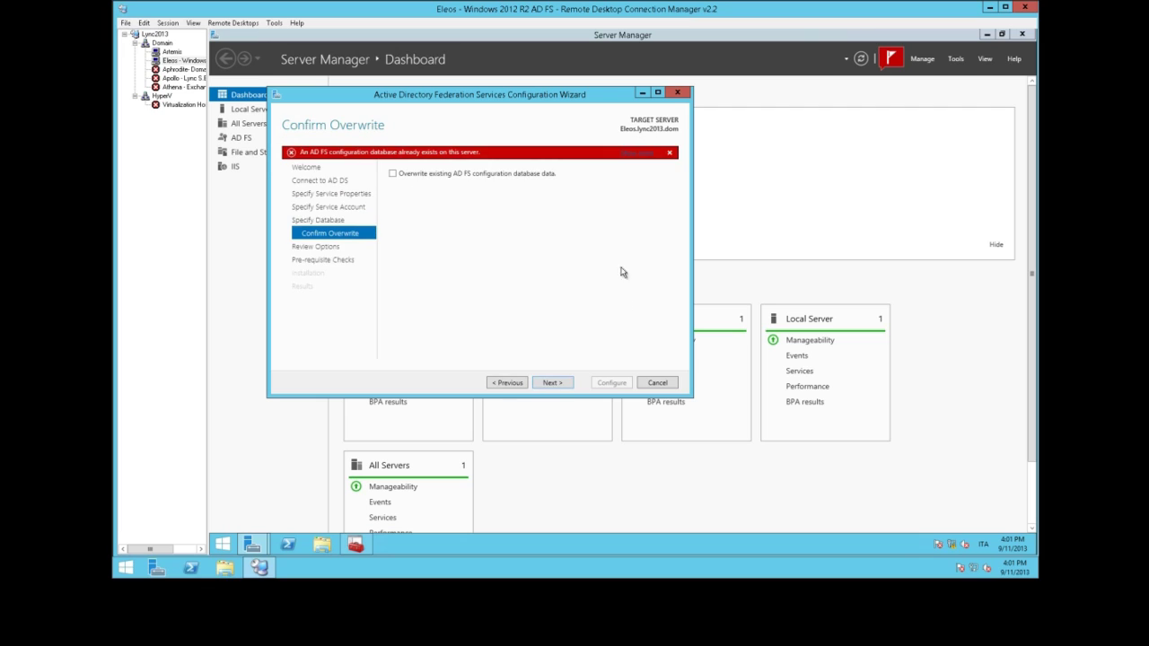
pyautogui.click(669, 153)
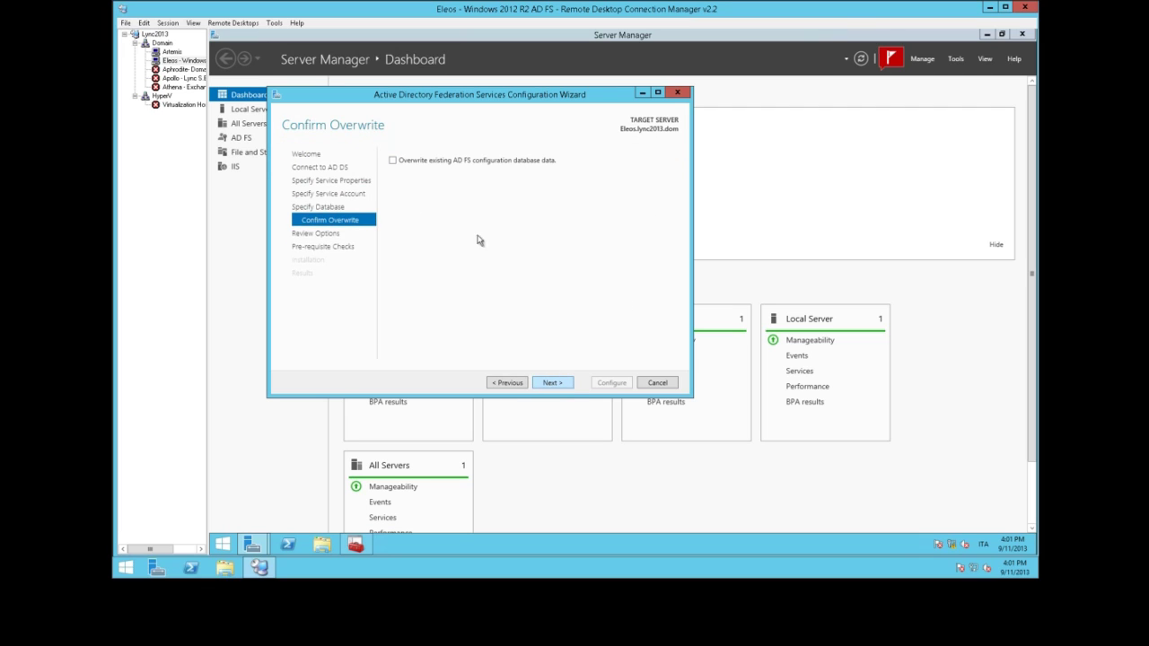
pyautogui.click(392, 164)
pyautogui.click(547, 384)
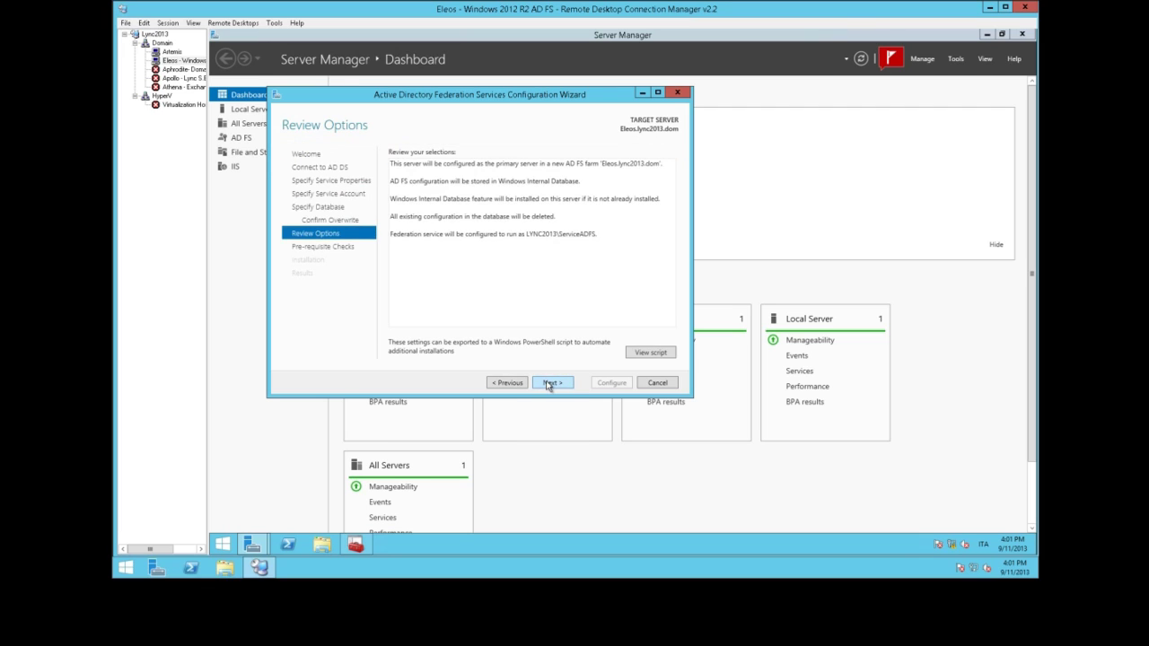
pyautogui.click(558, 385)
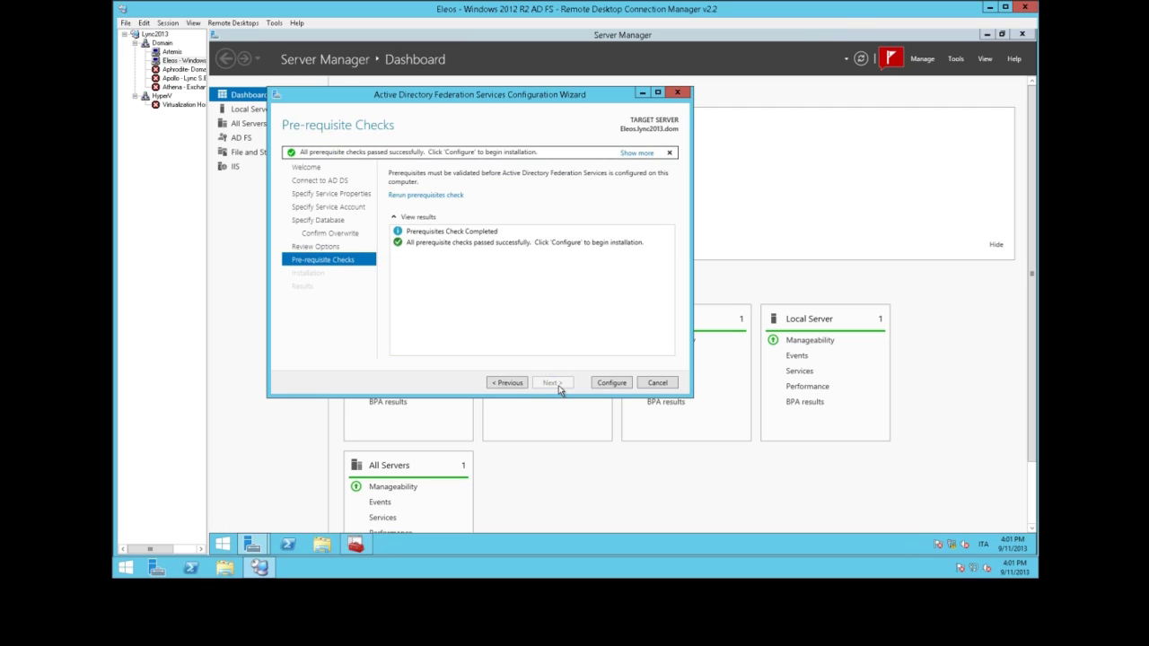
pyautogui.click(517, 384)
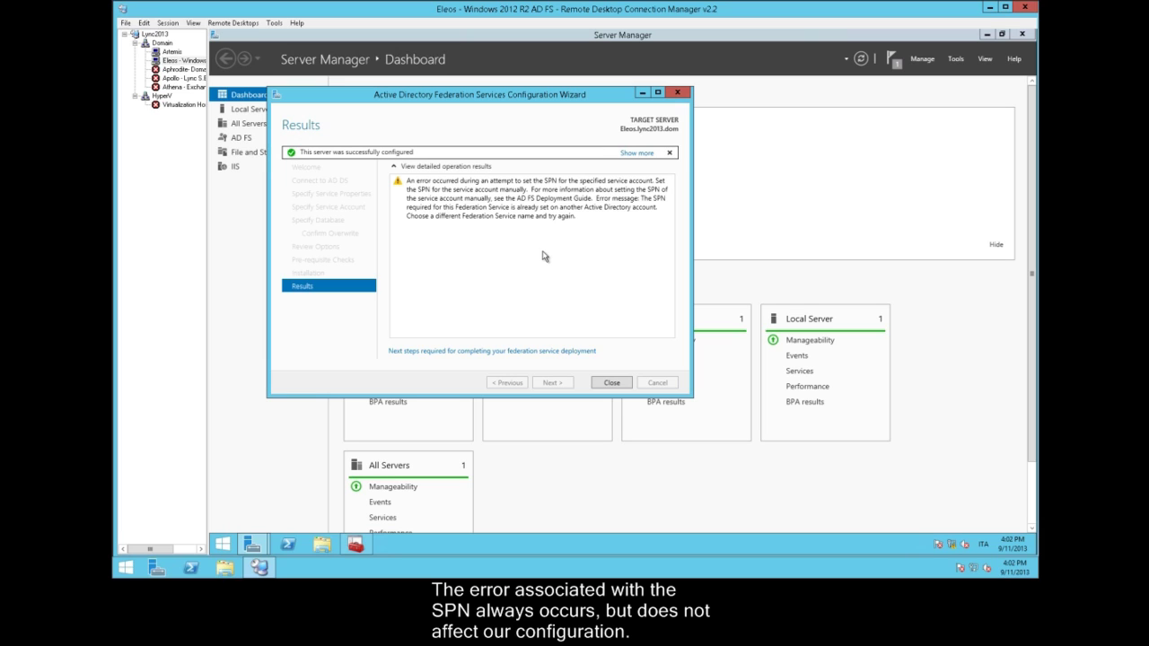
# Close the AD FS wizard and select the Remote Access role on Hephaestus
pyautogui.click(611, 383)
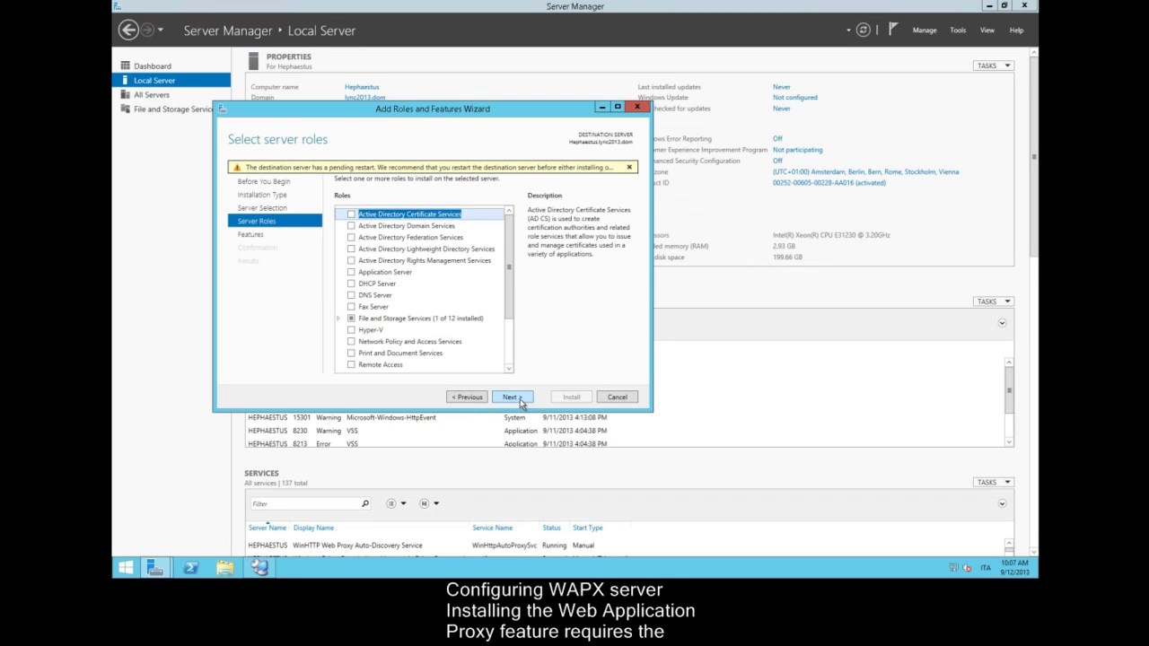
pyautogui.moveTo(506, 307); pyautogui.dragTo(515, 353)
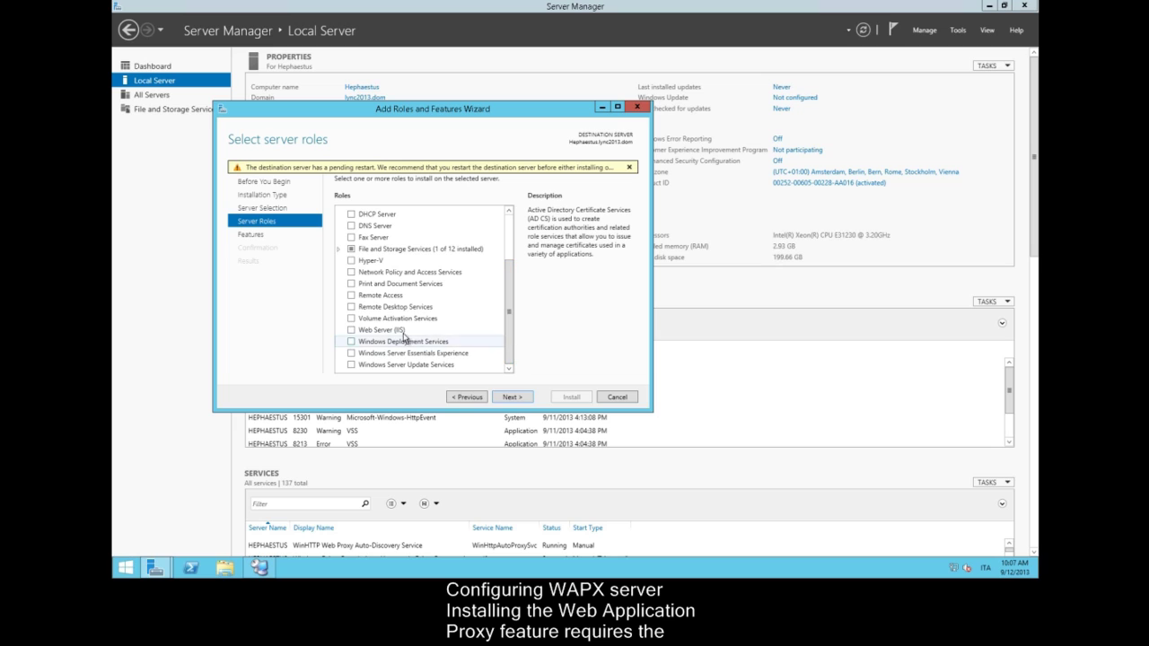
pyautogui.click(351, 296)
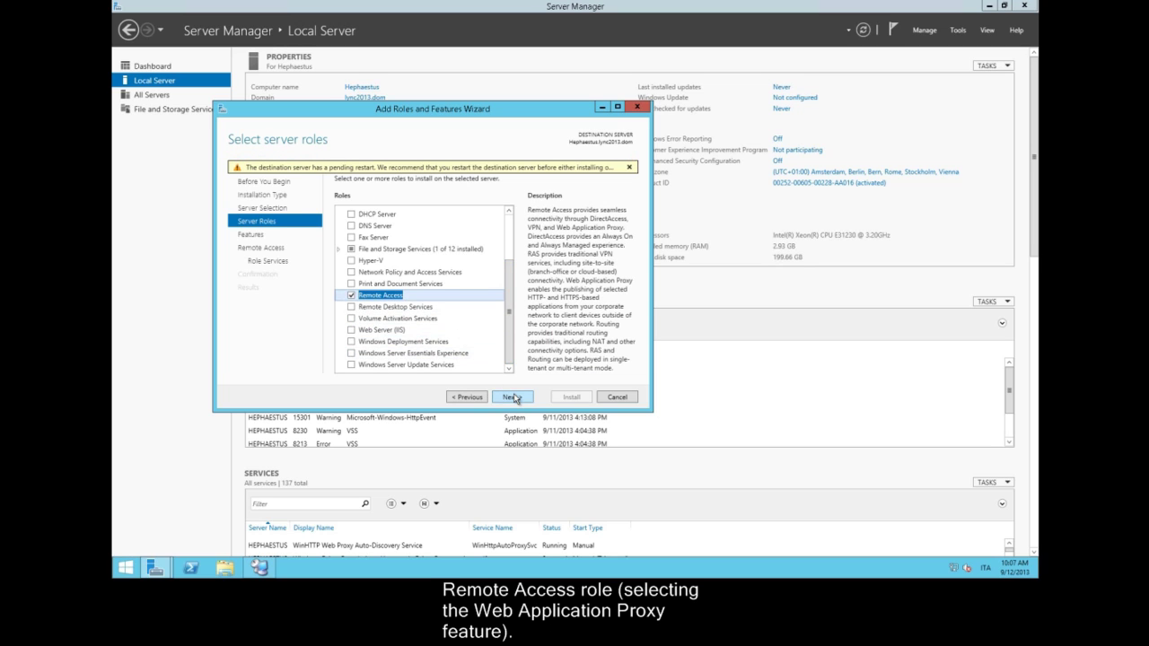
pyautogui.click(512, 397)
pyautogui.click(511, 397)
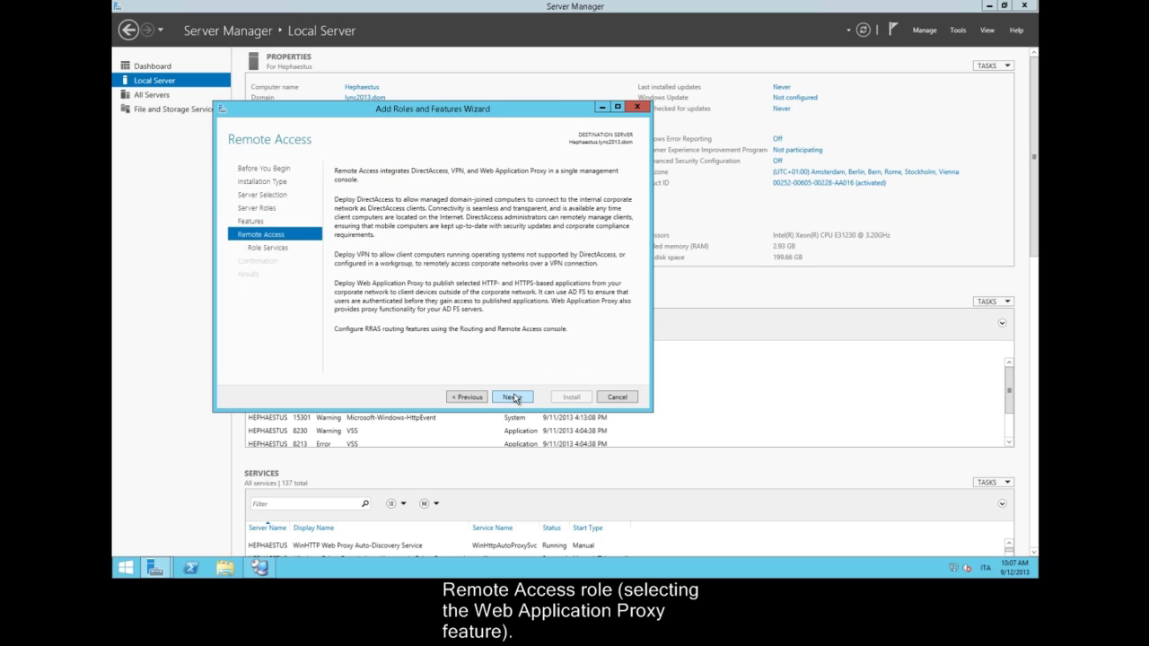
# Add the Web Application Proxy role service with its management tools and install it
pyautogui.click(511, 396)
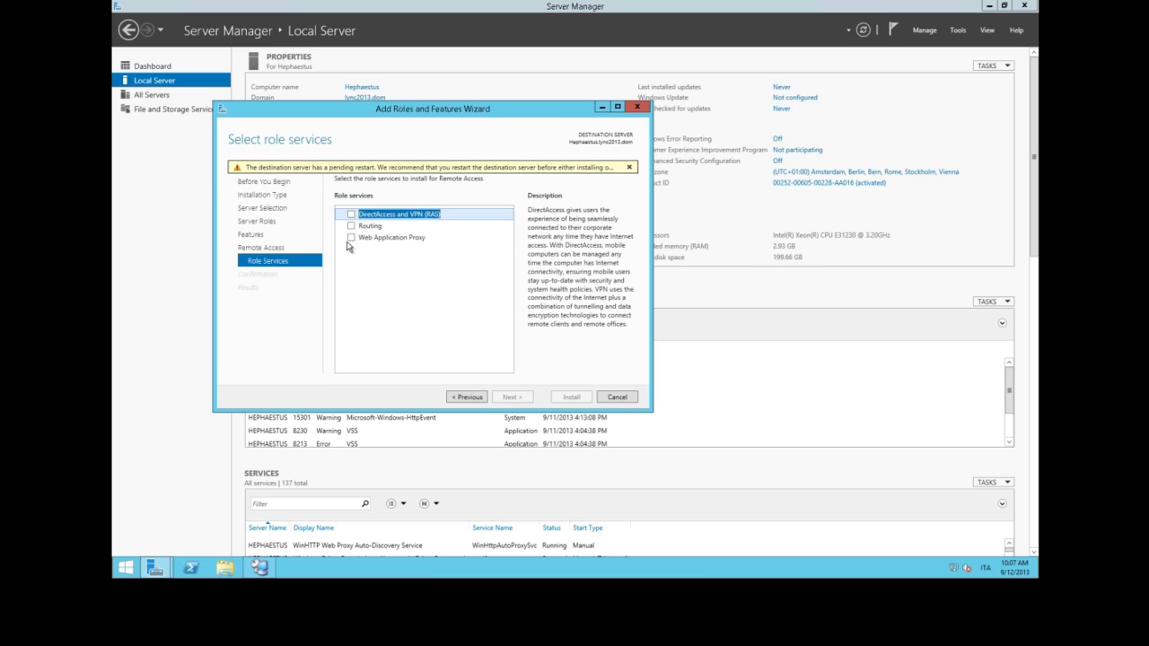
pyautogui.click(395, 244)
pyautogui.click(351, 237)
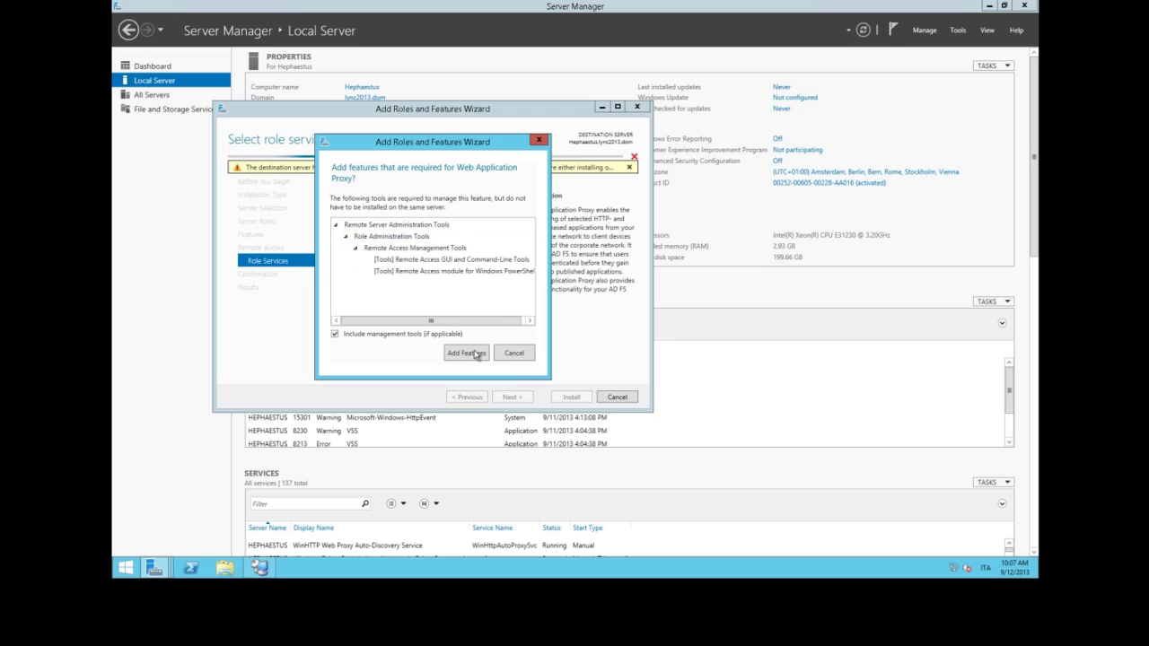
pyautogui.click(474, 355)
pyautogui.click(510, 399)
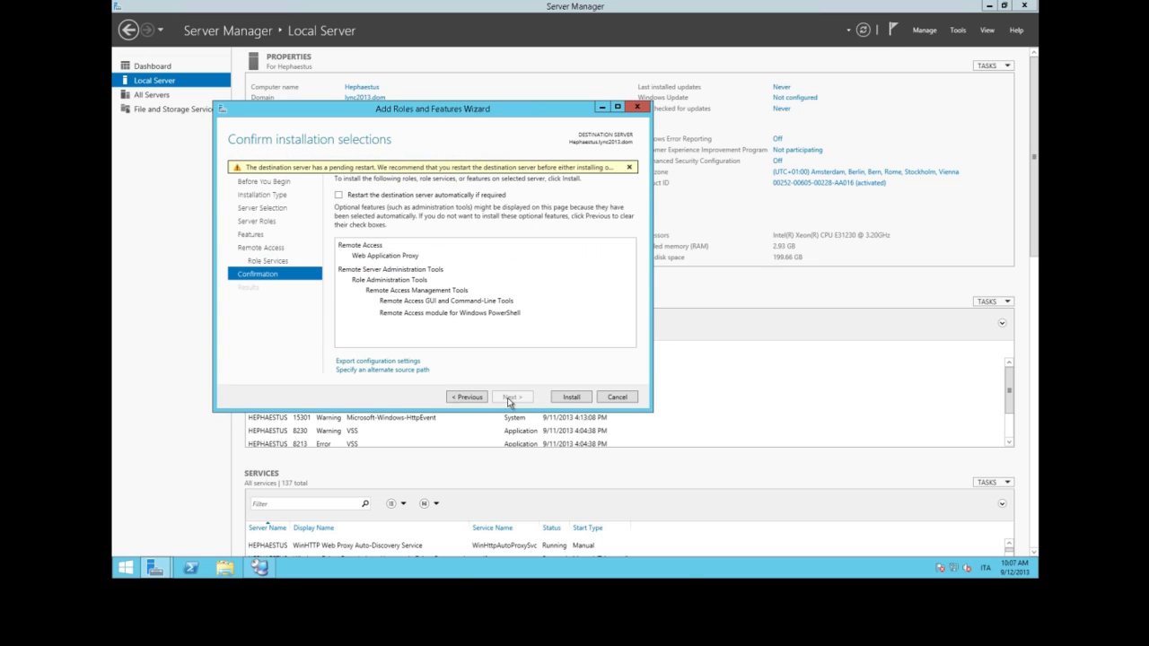
pyautogui.click(571, 397)
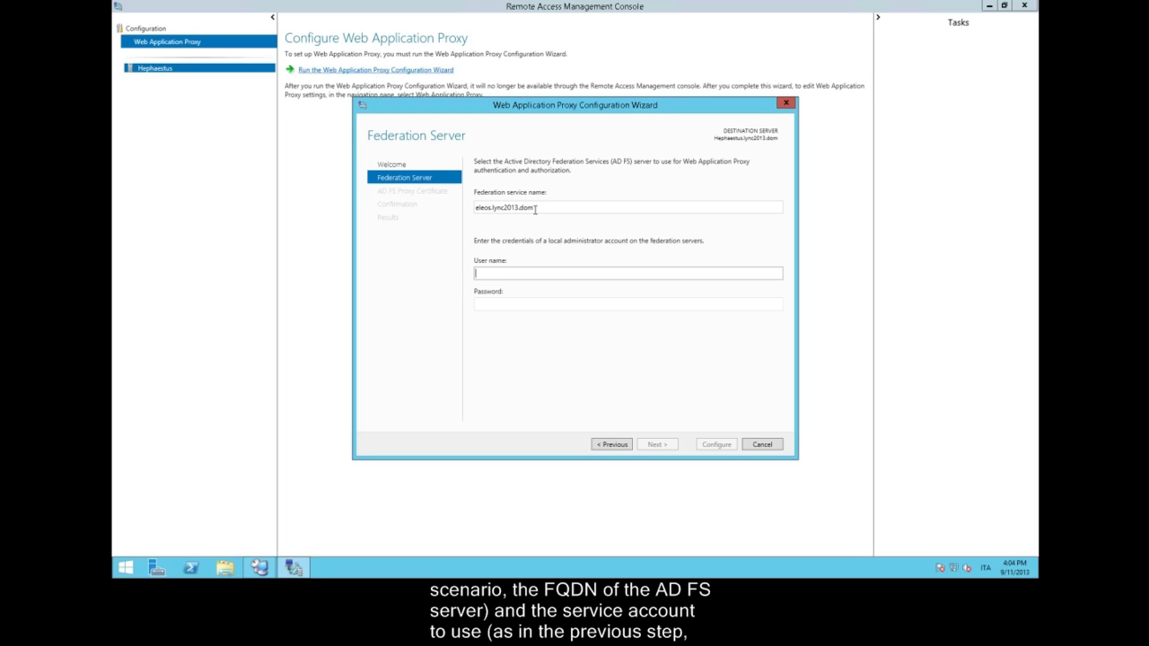
# Enter the lync2013\serviceadfs account and its password for the federation service
pyautogui.write('lync2013\\')
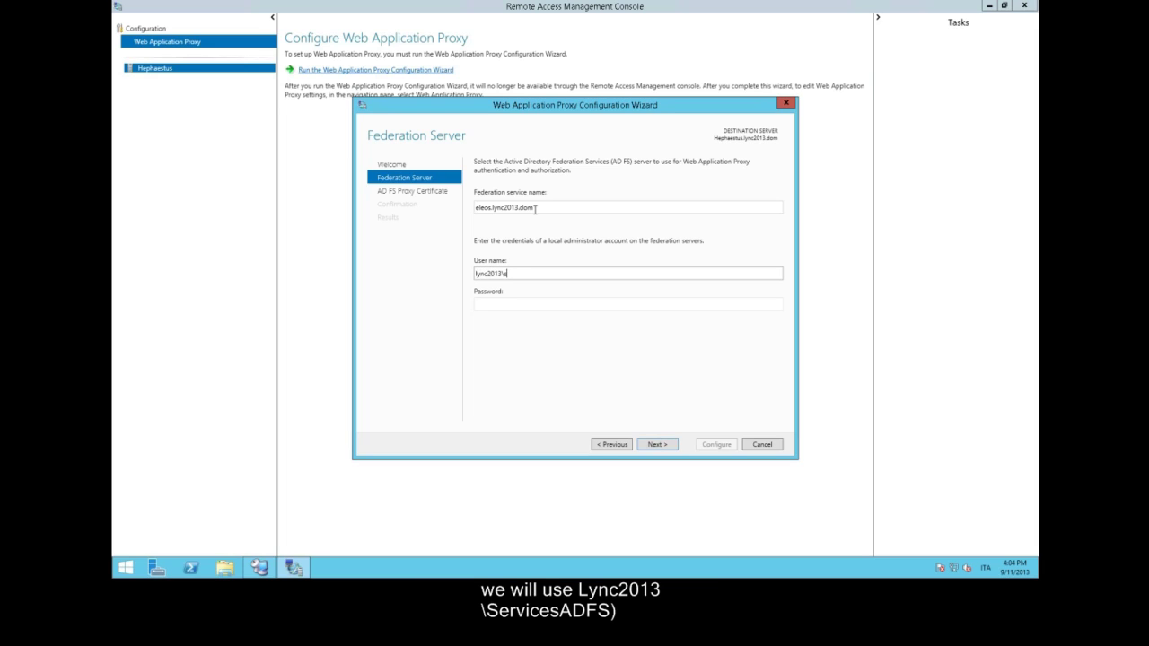
pyautogui.write('serviceadfs')
pyautogui.press('Tab')
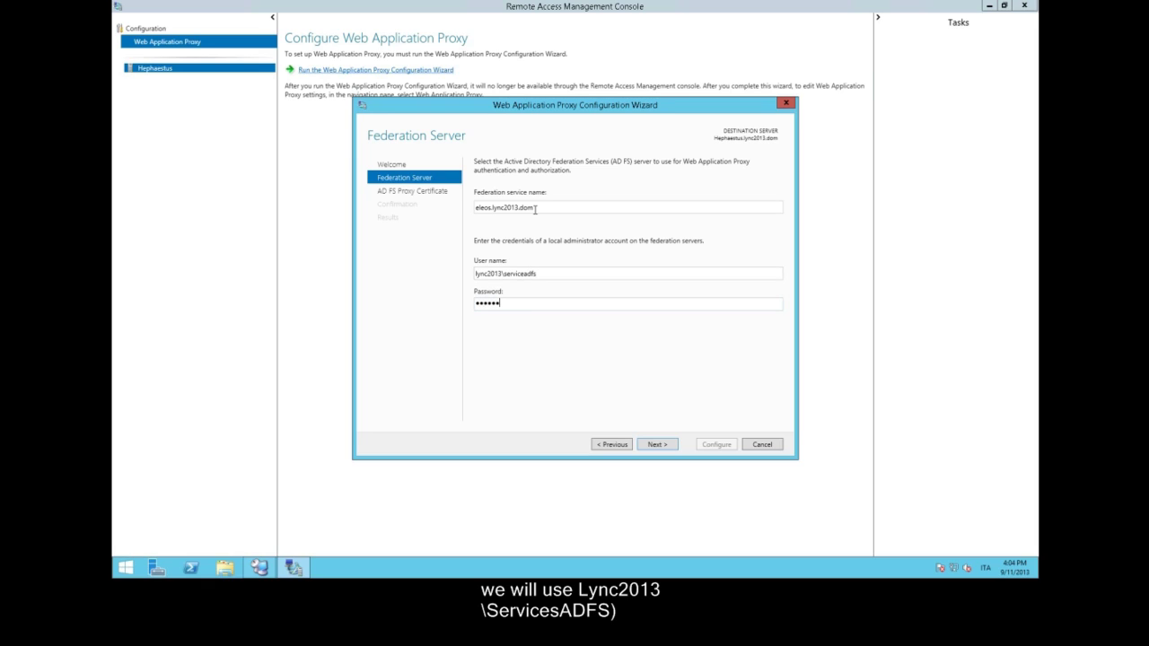
pyautogui.write('1')
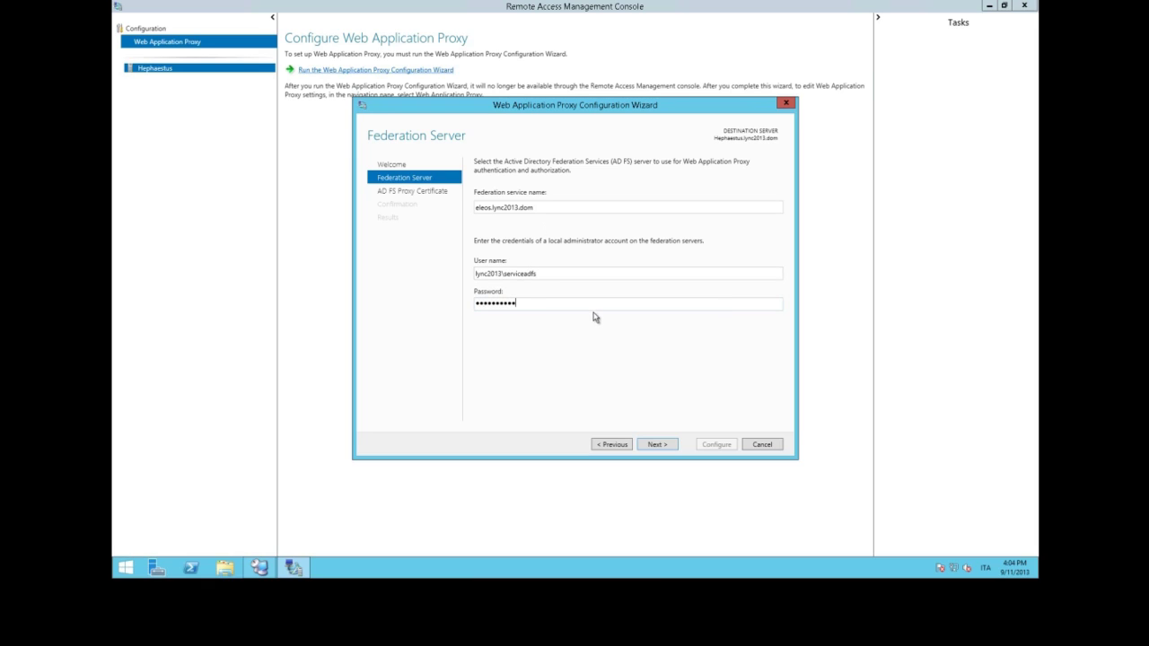
# Choose *.lync2013.dom as the AD FS proxy certificate and apply the configuration
pyautogui.click(653, 449)
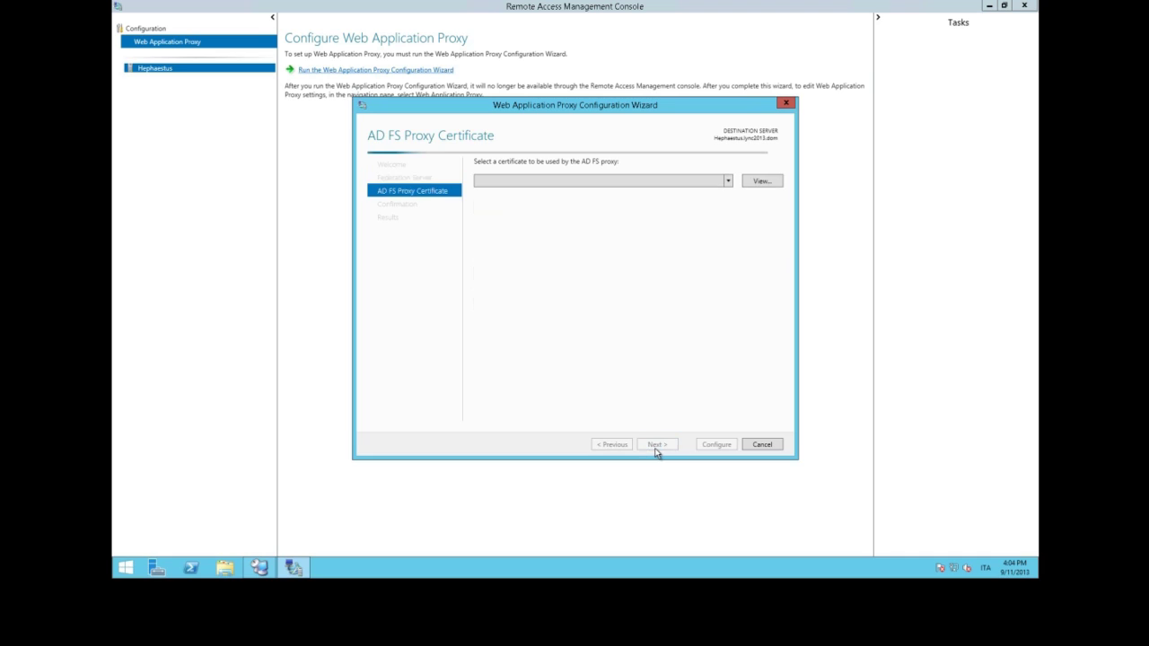
pyautogui.click(719, 182)
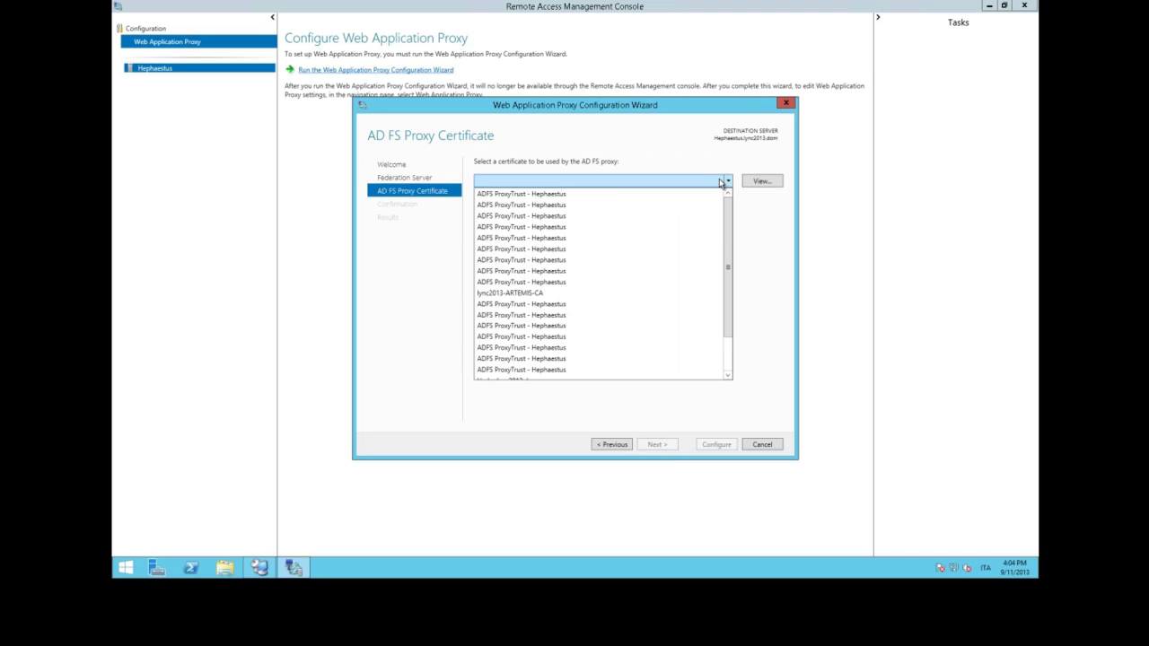
pyautogui.click(727, 364)
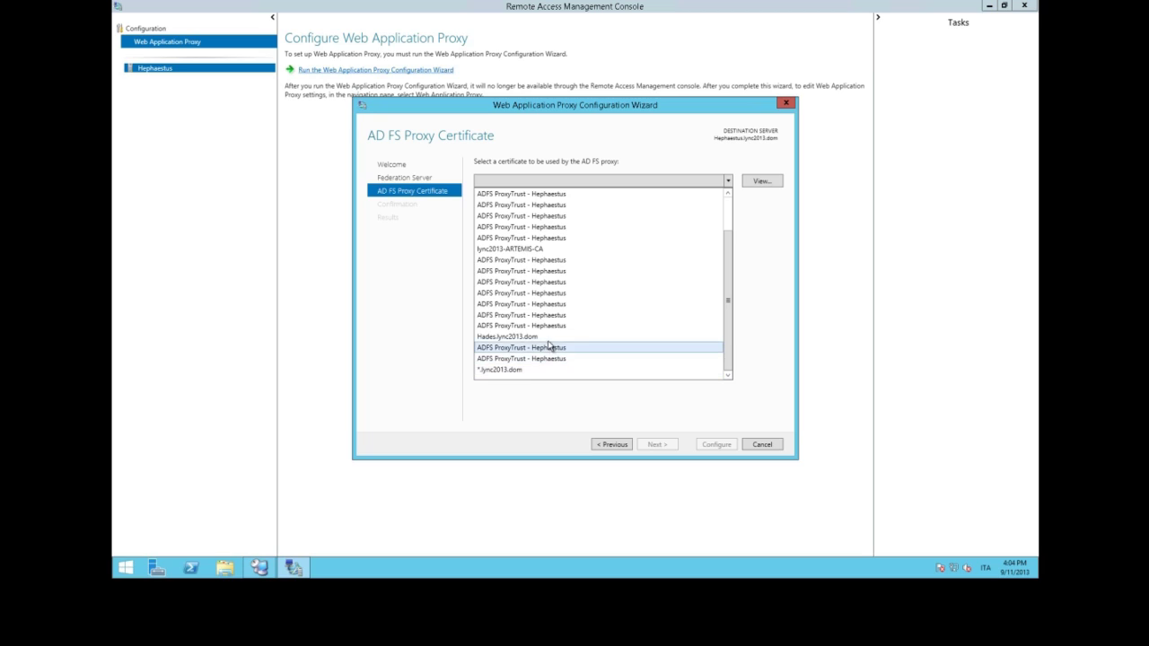
pyautogui.click(538, 371)
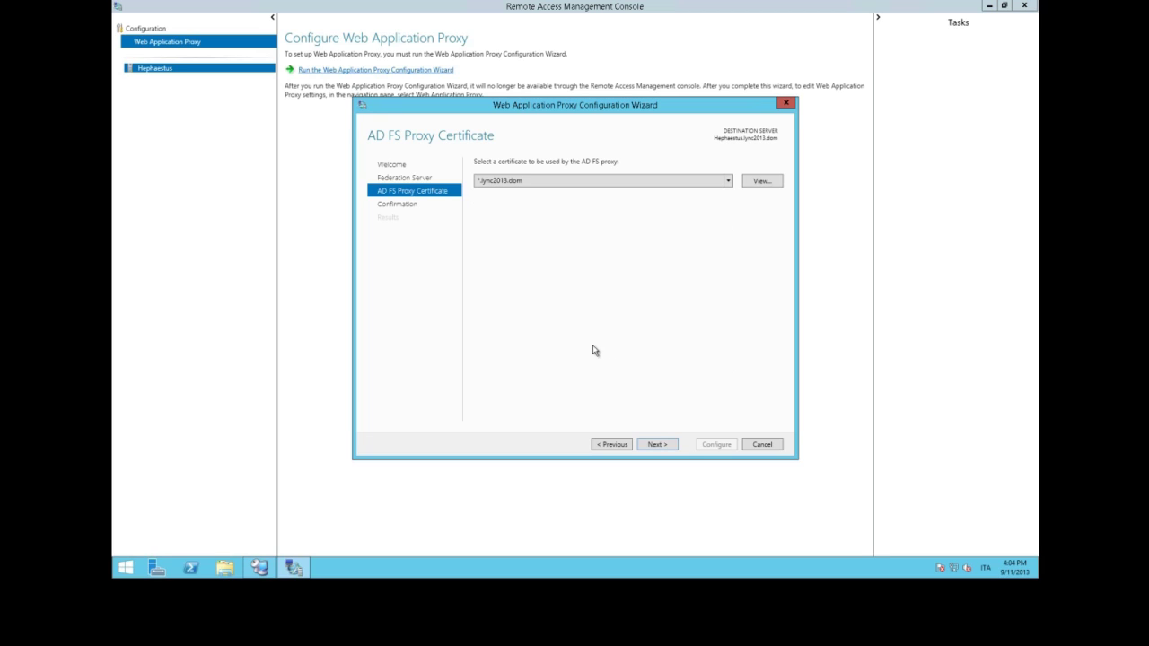
pyautogui.click(673, 446)
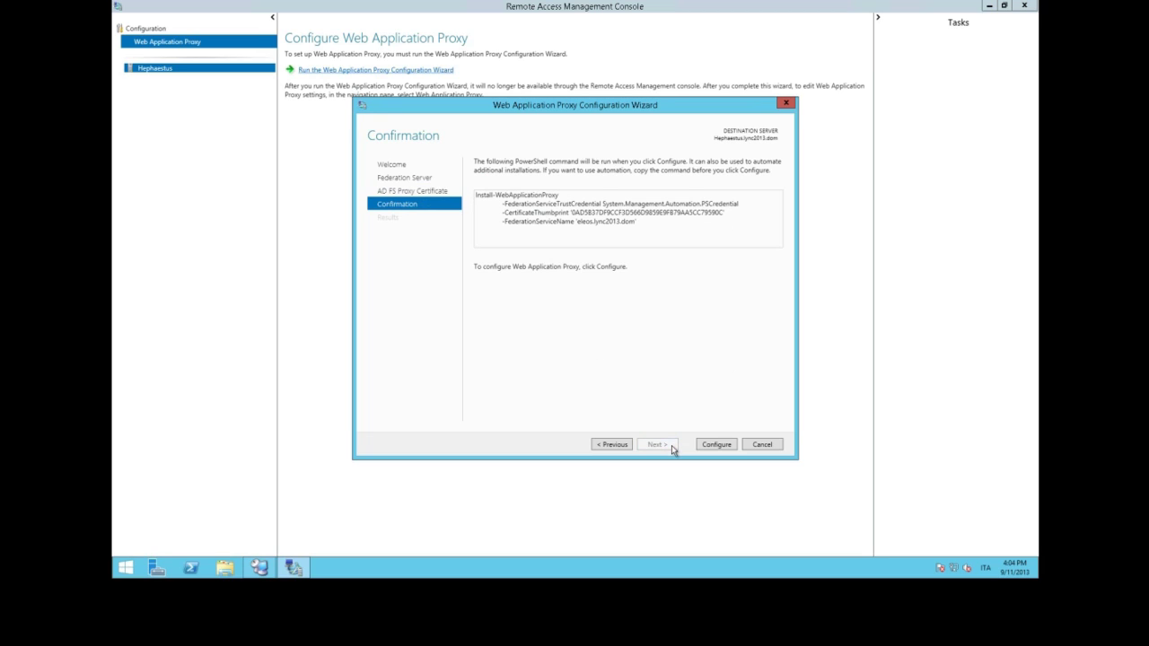
pyautogui.click(716, 444)
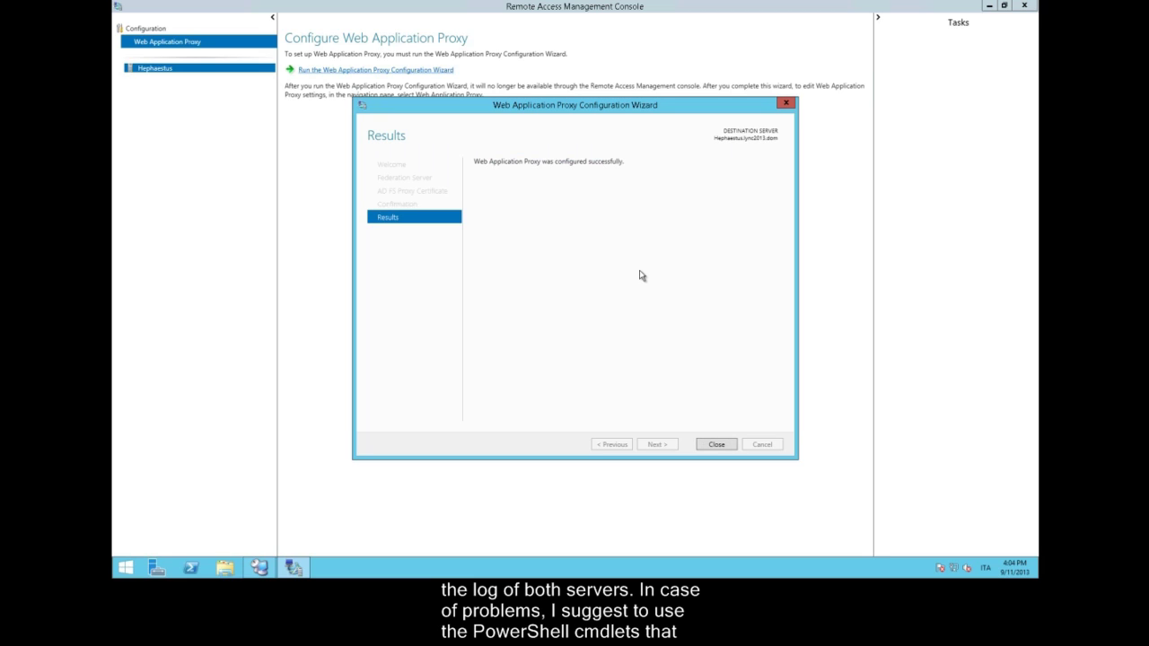
# Start publishing a new web application with pass-through preauthentication
pyautogui.click(717, 444)
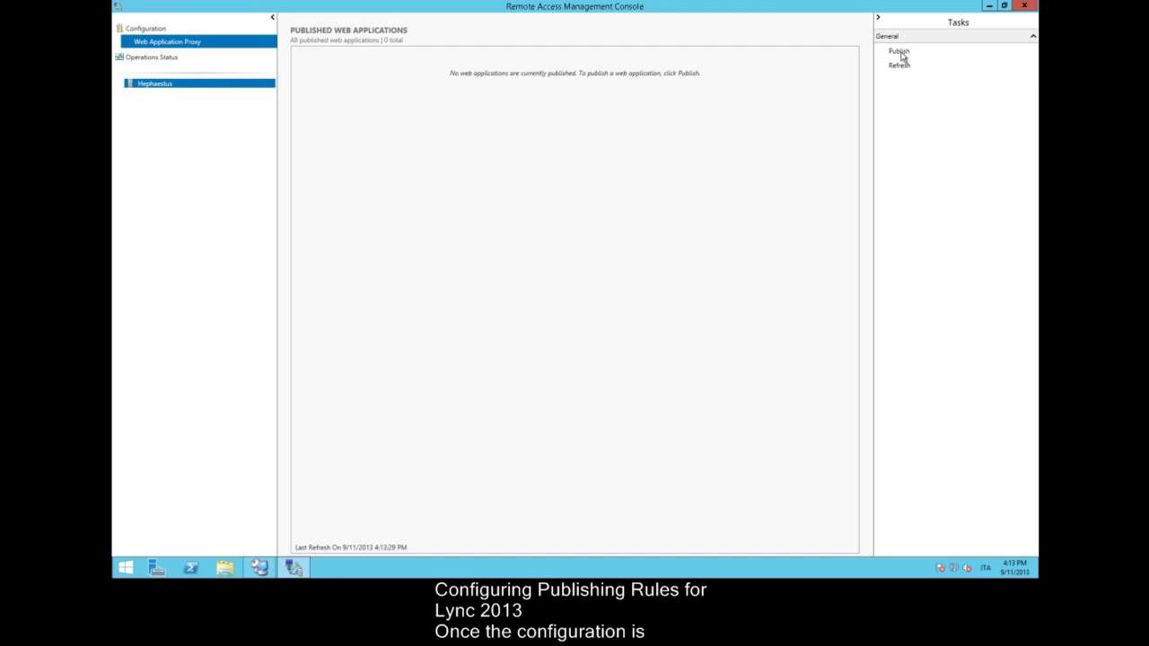
pyautogui.click(899, 51)
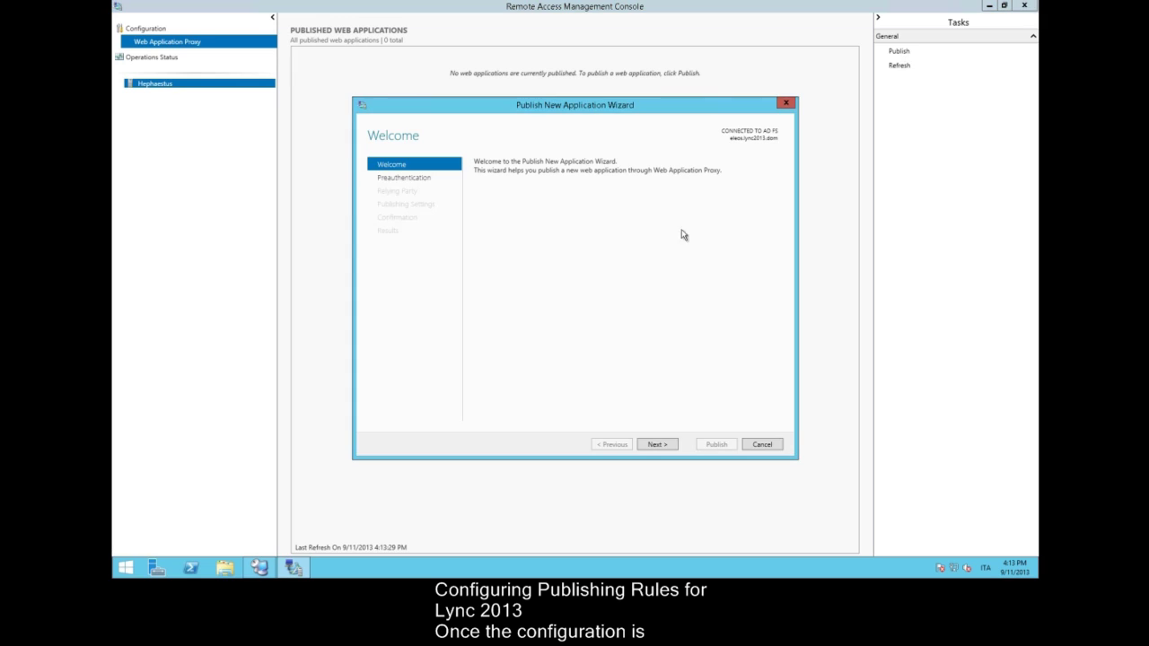
pyautogui.click(659, 444)
pyautogui.click(513, 238)
pyautogui.click(659, 444)
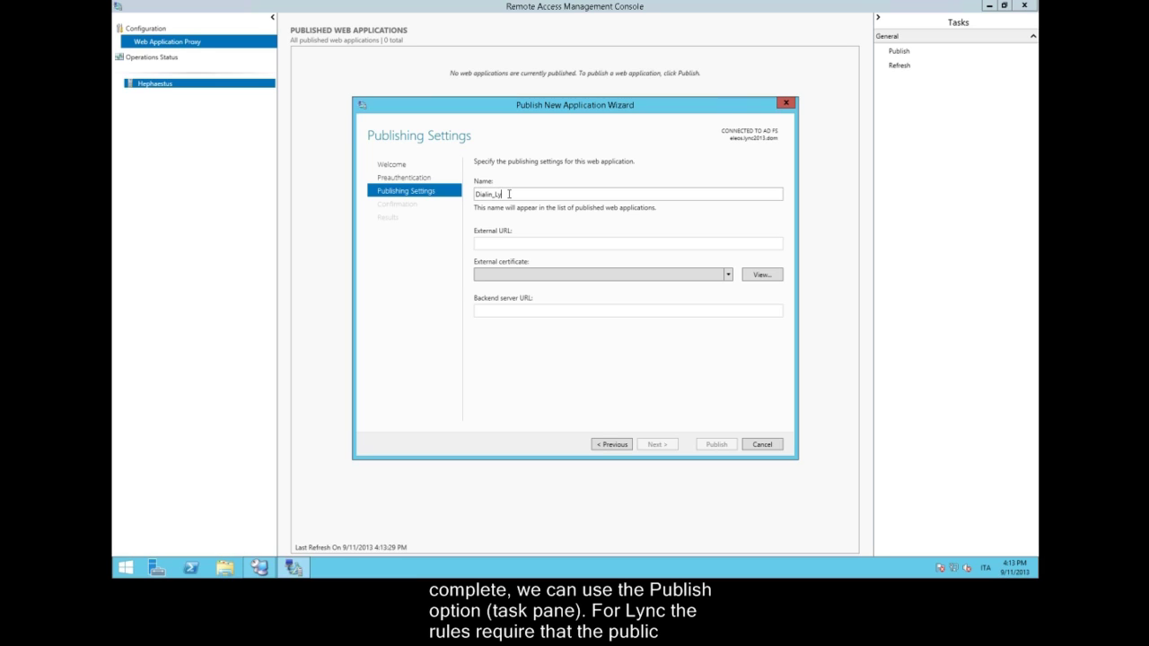
pyautogui.click(550, 243)
pyautogui.write('https')
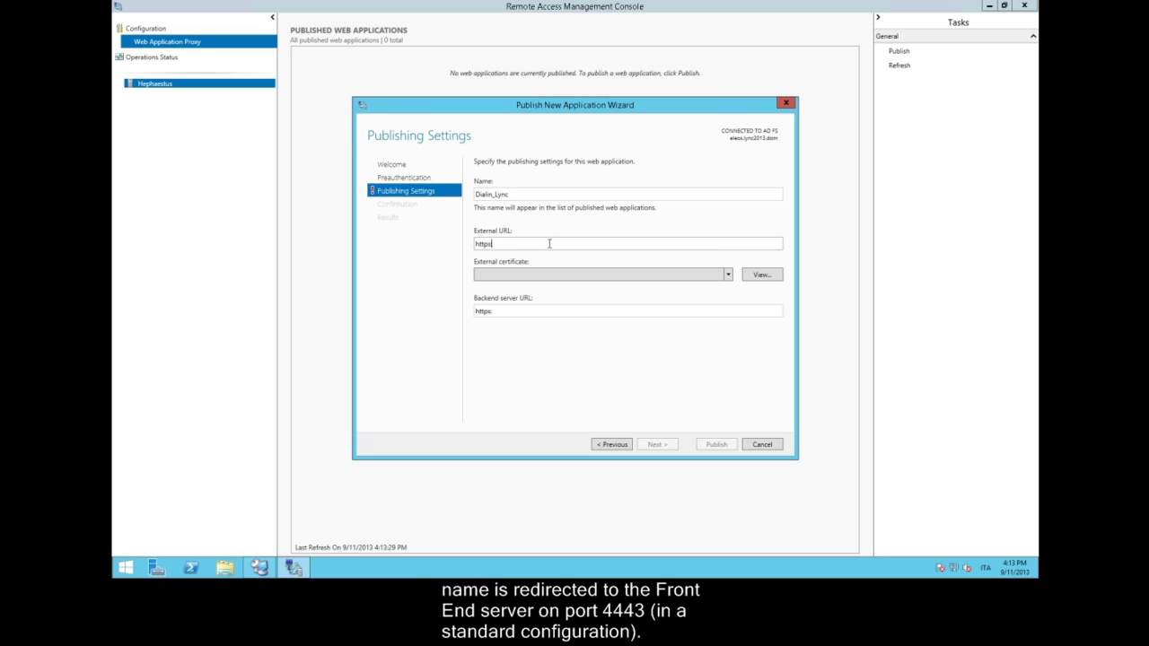
pyautogui.write(':\\\\dialin.lync2013.org')
pyautogui.click(728, 275)
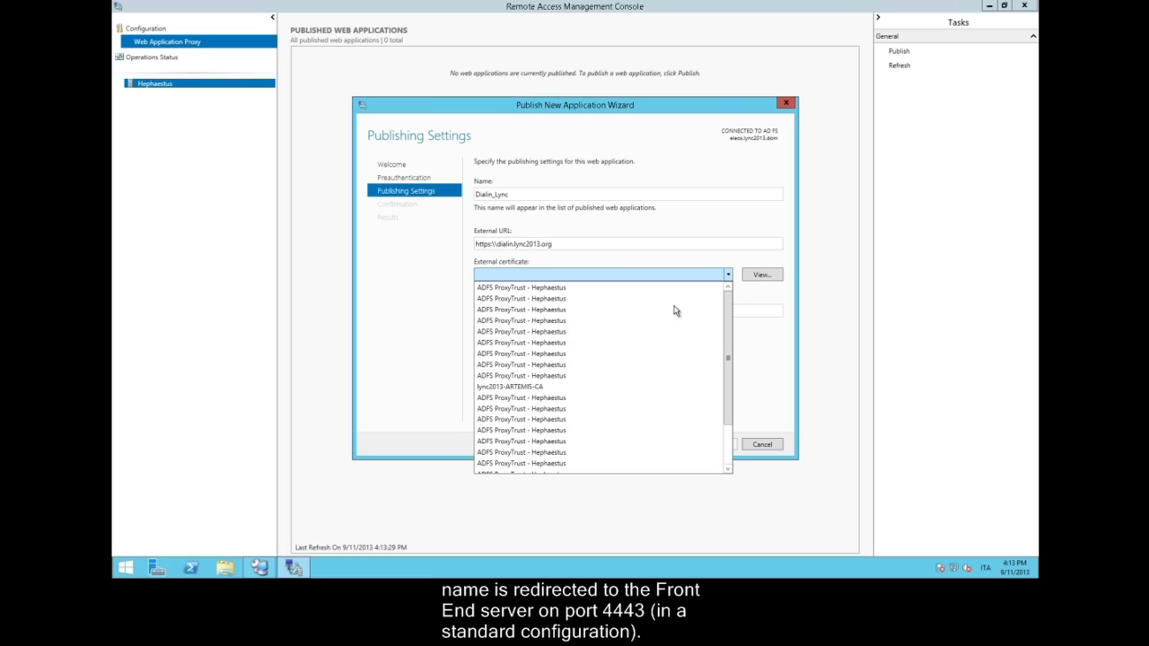
pyautogui.scroll(-2, 629, 449)
pyautogui.click(526, 464)
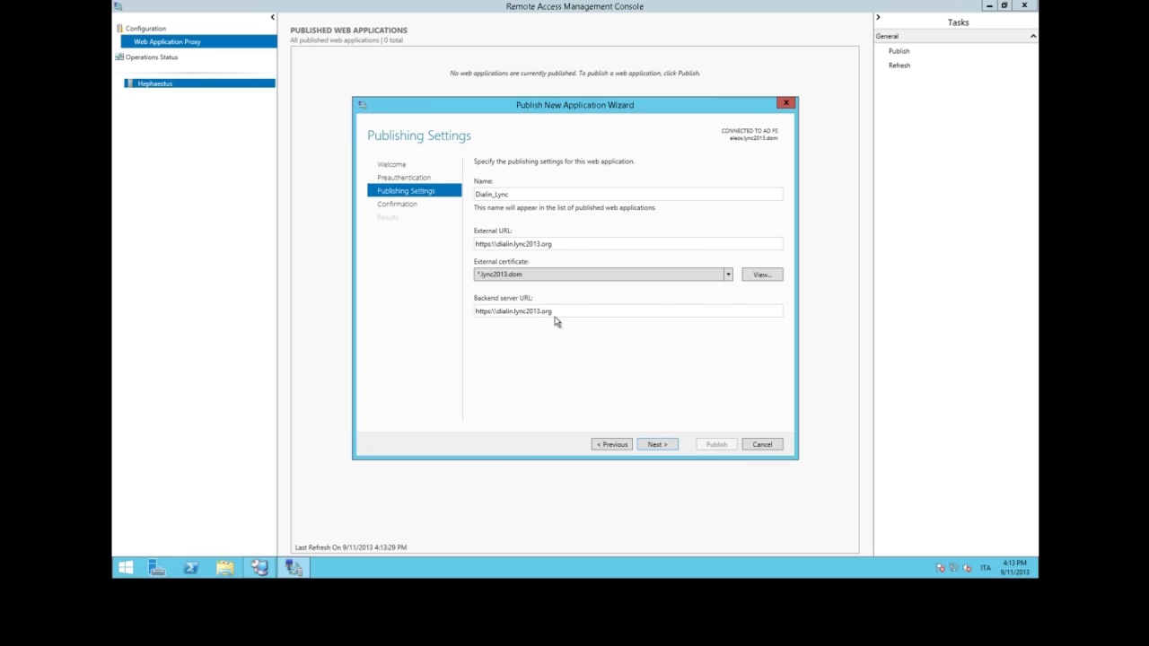
pyautogui.doubleClick(500, 311)
pyautogui.write('apollo')
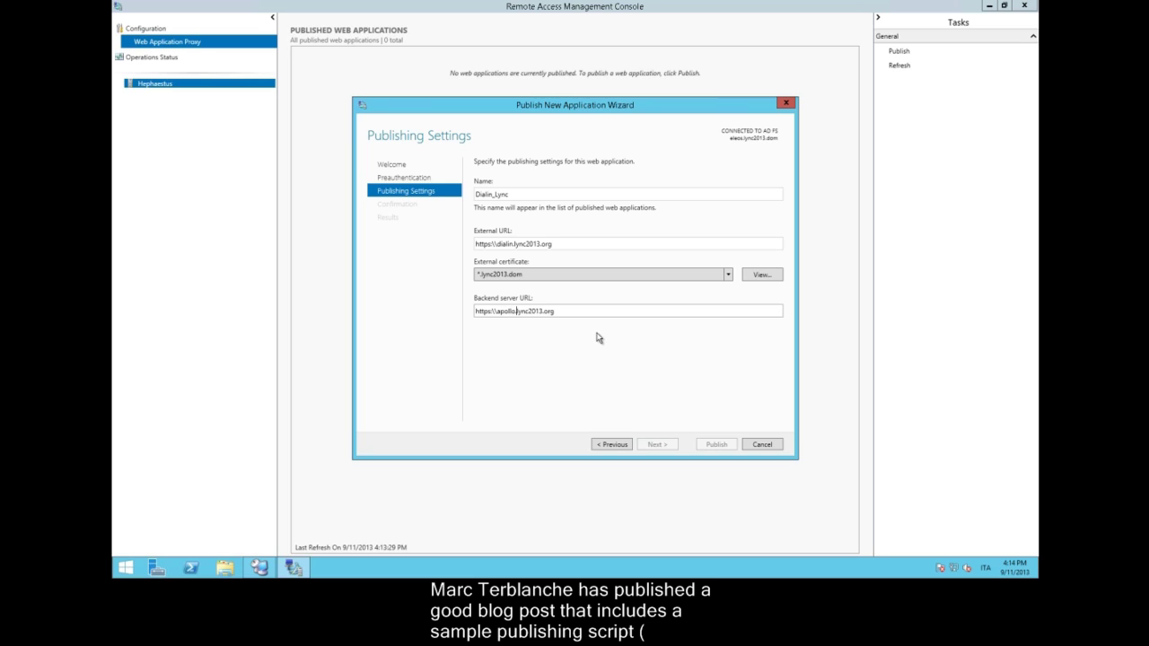
pyautogui.press('BackSpace')
pyautogui.press('BackSpace')
pyautogui.press('BackSpace')
pyautogui.press('BackSpace')
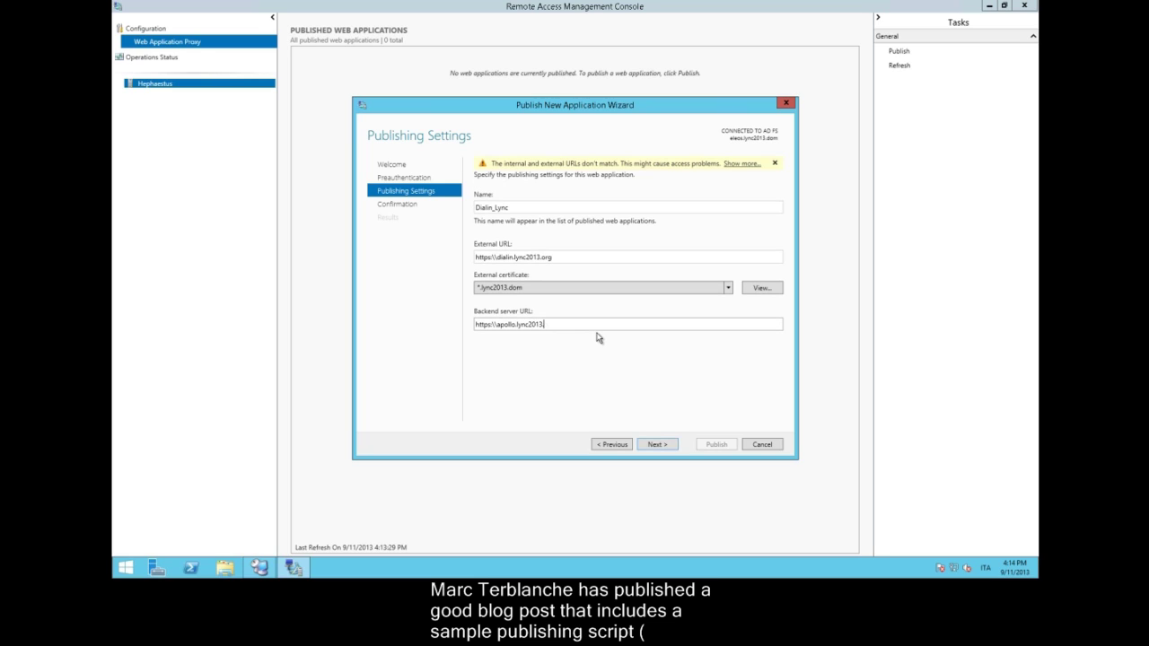